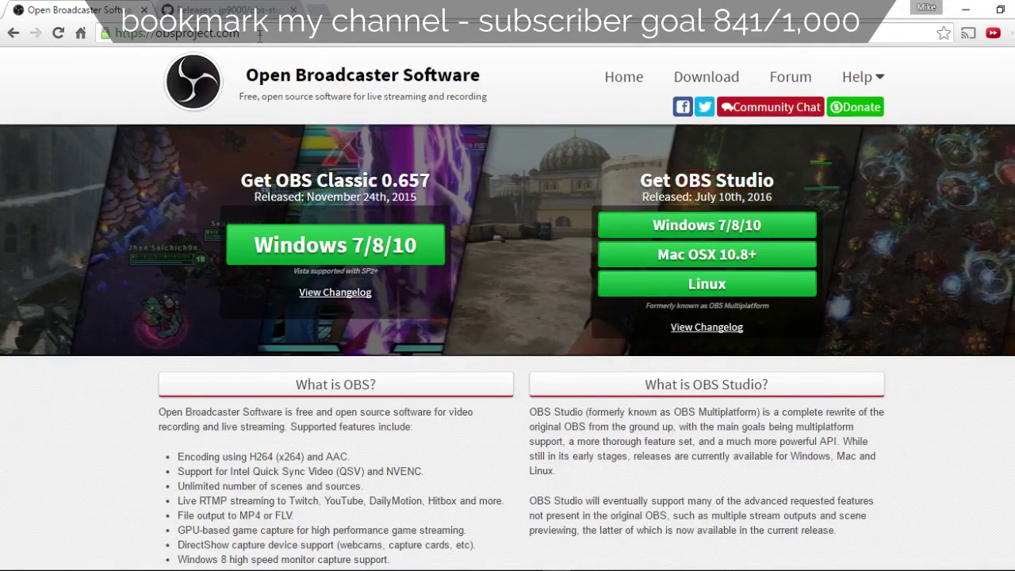
Scroll through the OBS Studio 0.15.1 release notes on GitHub, then minimize Chrome.
key(ctrl+Tab)
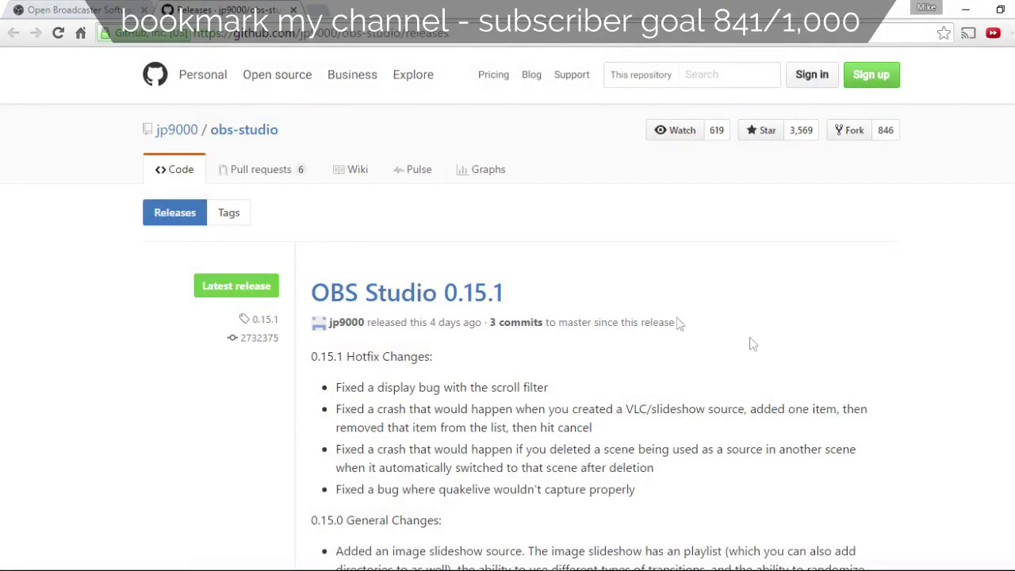
scroll(757, 340, down, 3)
scroll(758, 341, down, 10)
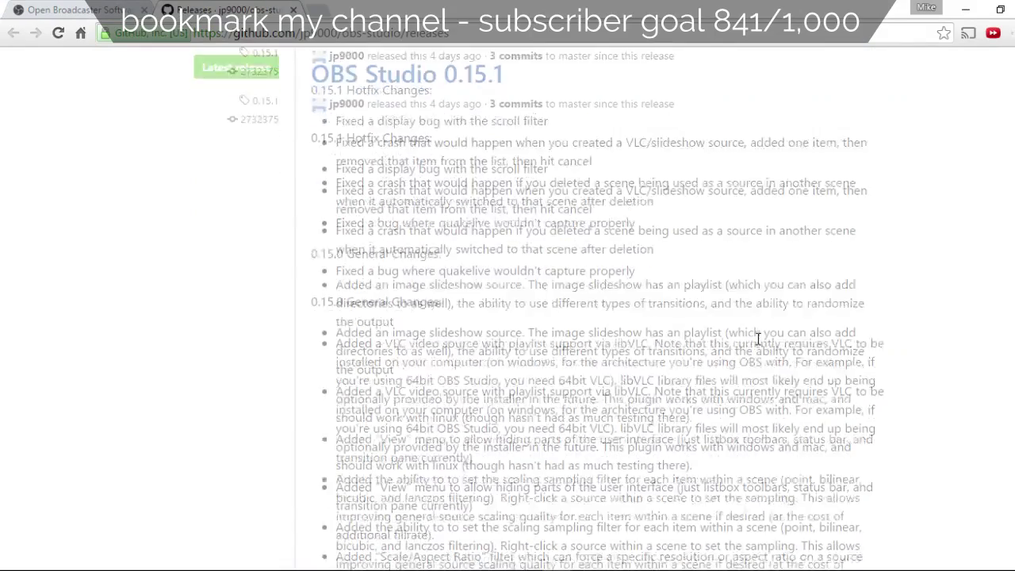
scroll(757, 345, down, 1)
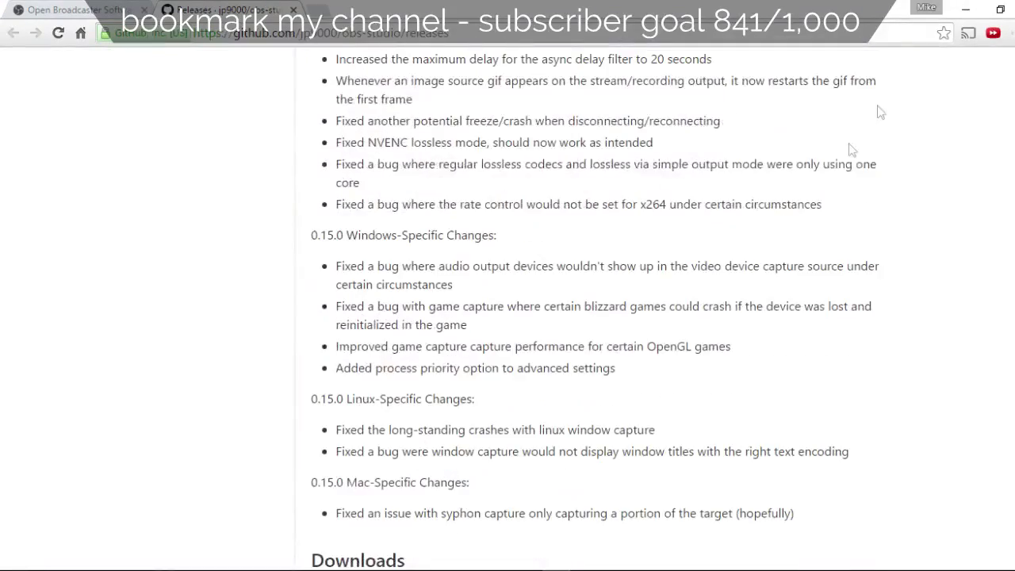
click(965, 9)
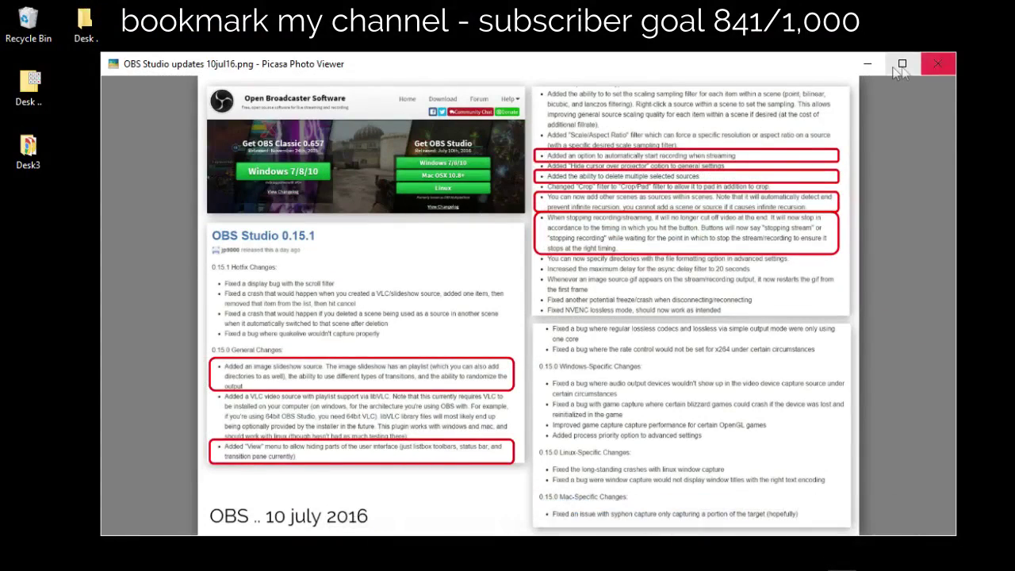
Maximize Picasa Photo Viewer and zoom in and out on the OBS Studio updates 10jul16.png image.
click(901, 66)
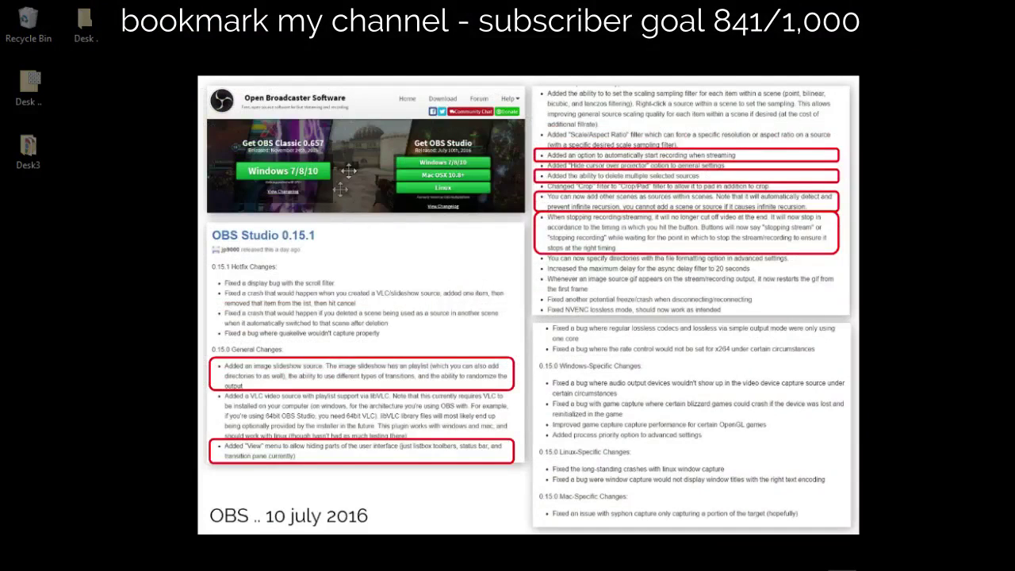
scroll(326, 256, up, 3)
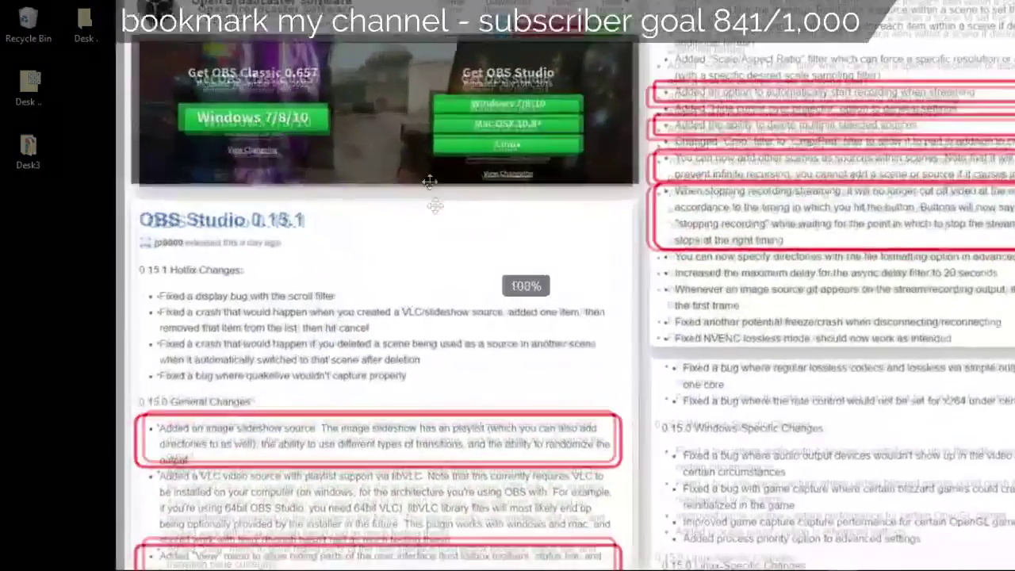
scroll(550, 187, up, 4)
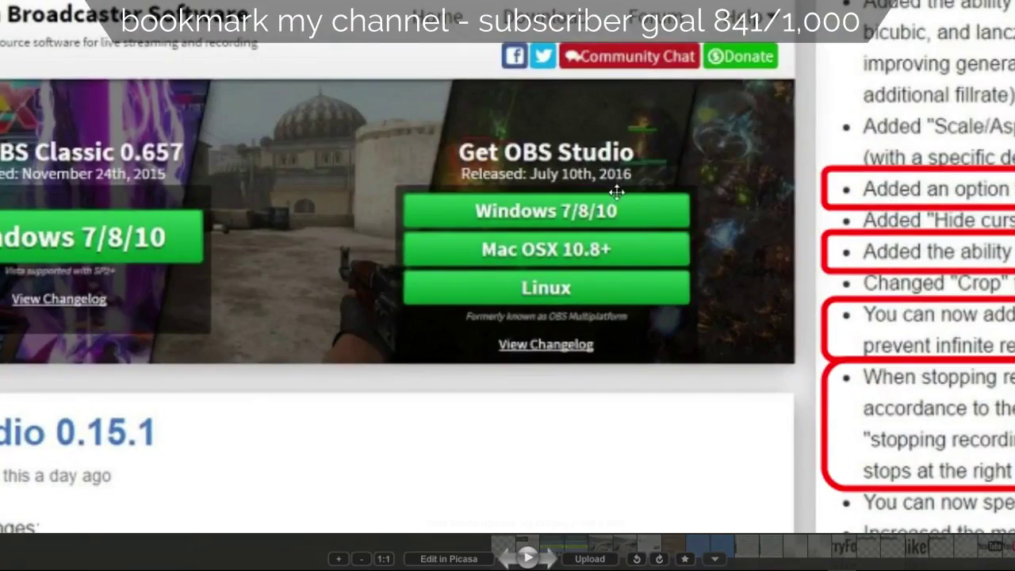
scroll(555, 345, down, 4)
scroll(244, 275, up, 2)
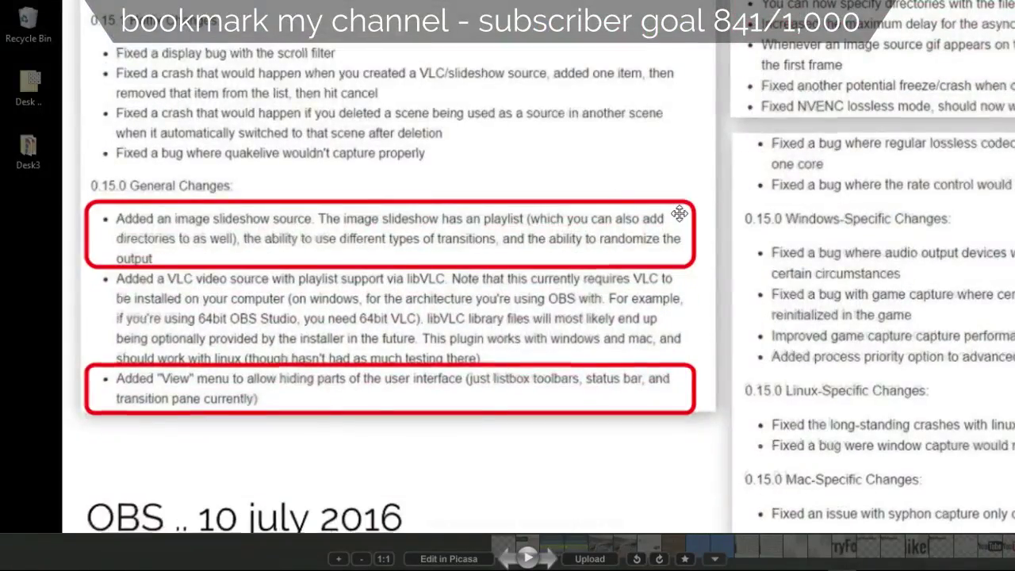
scroll(819, 218, down, 2)
scroll(819, 218, down, 3)
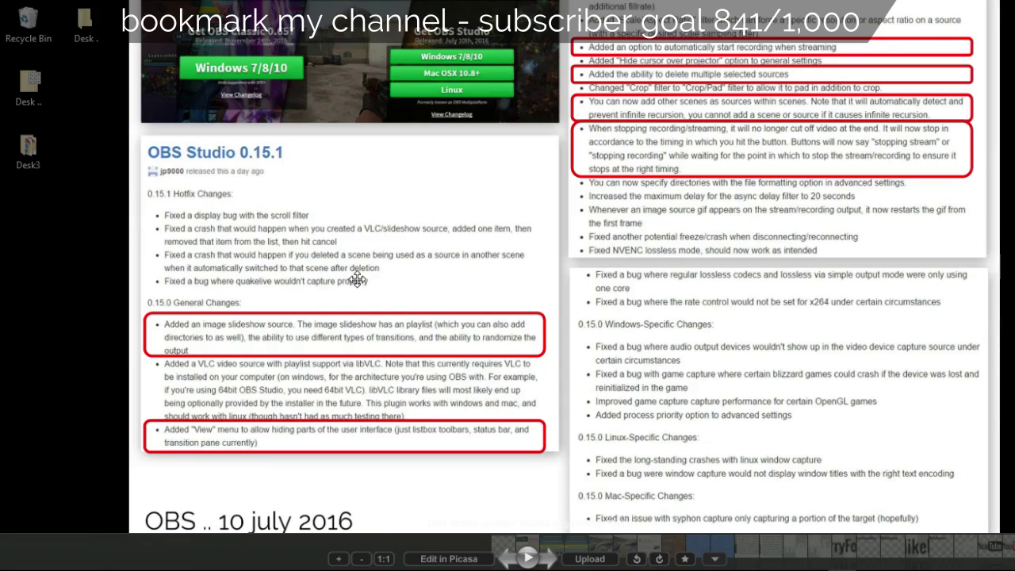
Zoom the screenshot to about 178% and pan across the red-boxed notes, ending on stopping recordings.
scroll(249, 254, up, 1)
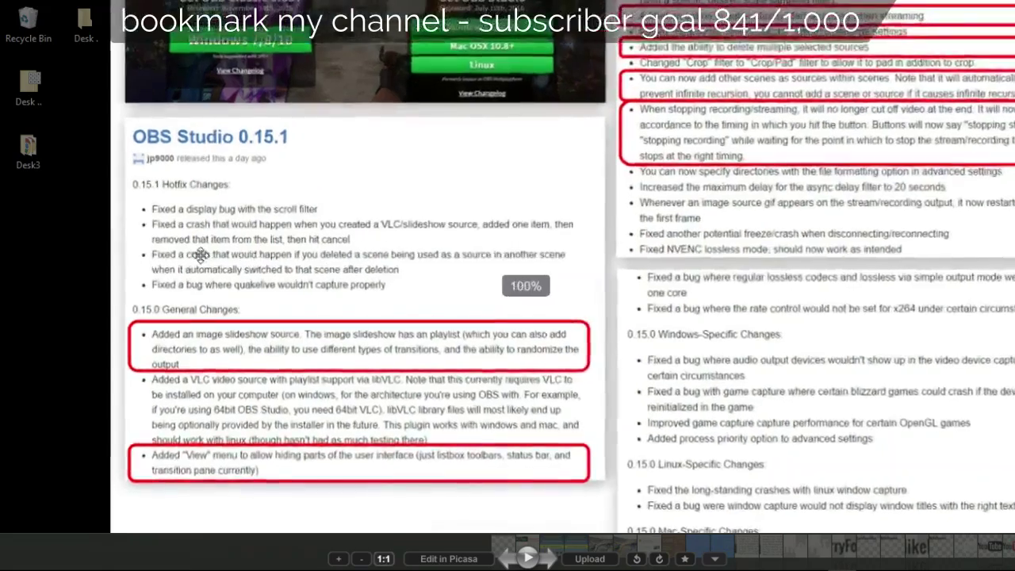
scroll(201, 254, up, 2)
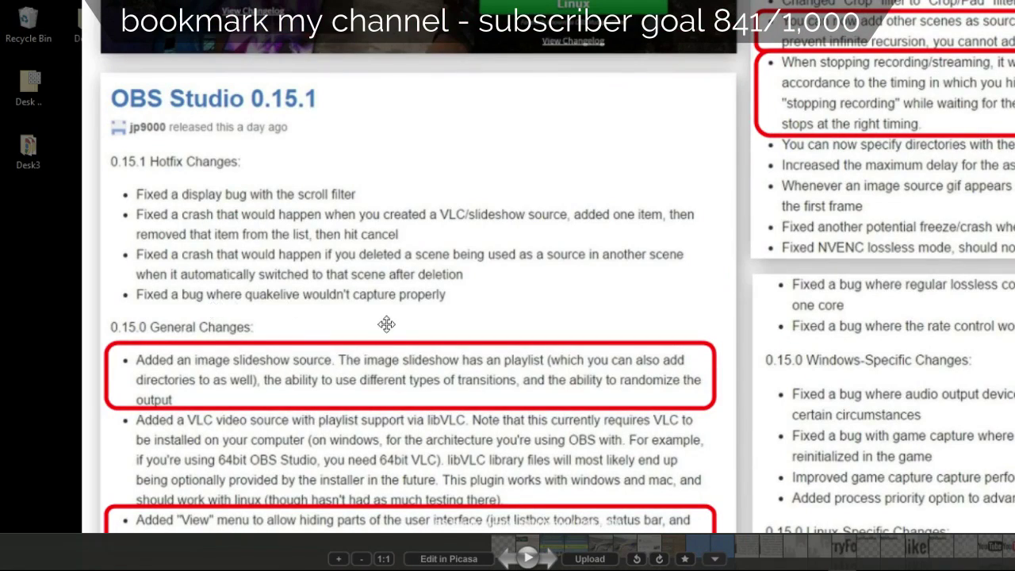
drag(387, 324, 381, 171)
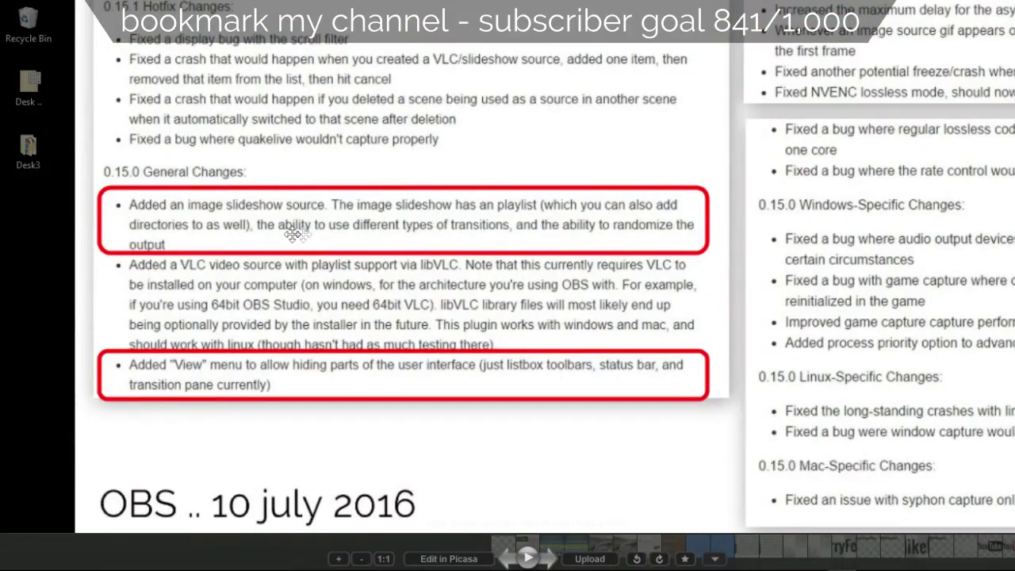
scroll(278, 234, up, 3)
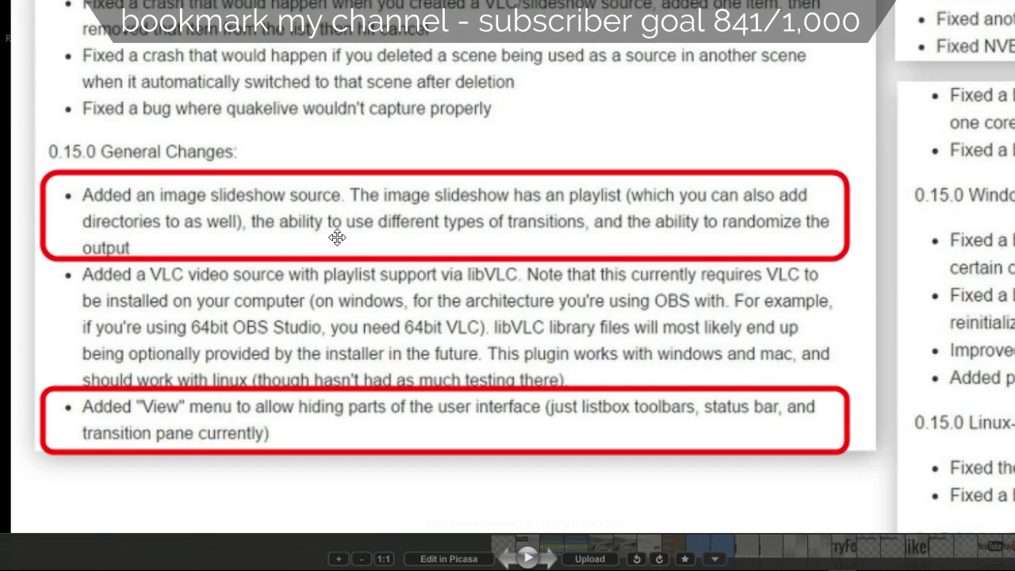
drag(371, 337, 382, 268)
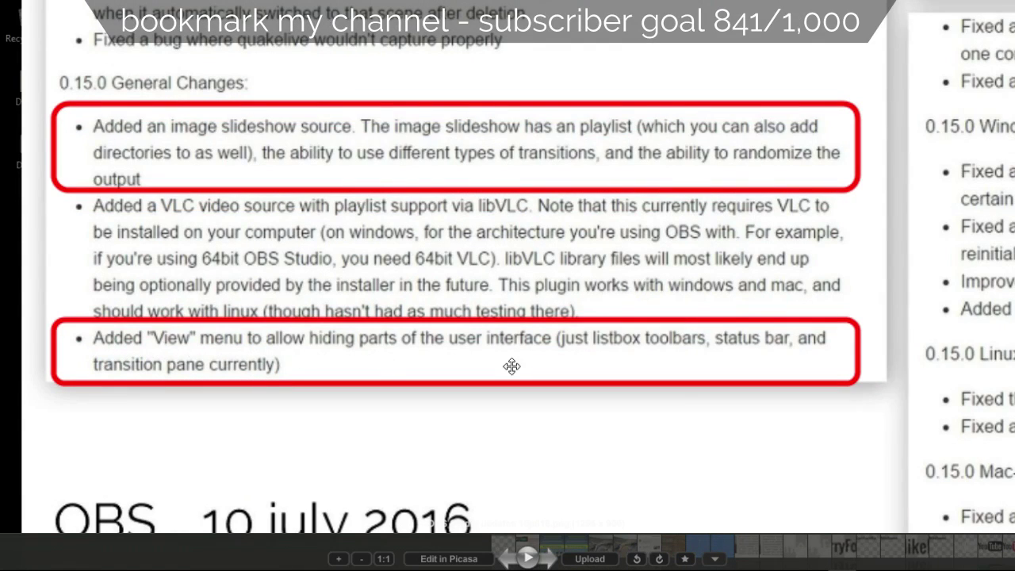
drag(988, 123, 274, 425)
drag(781, 63, 645, 397)
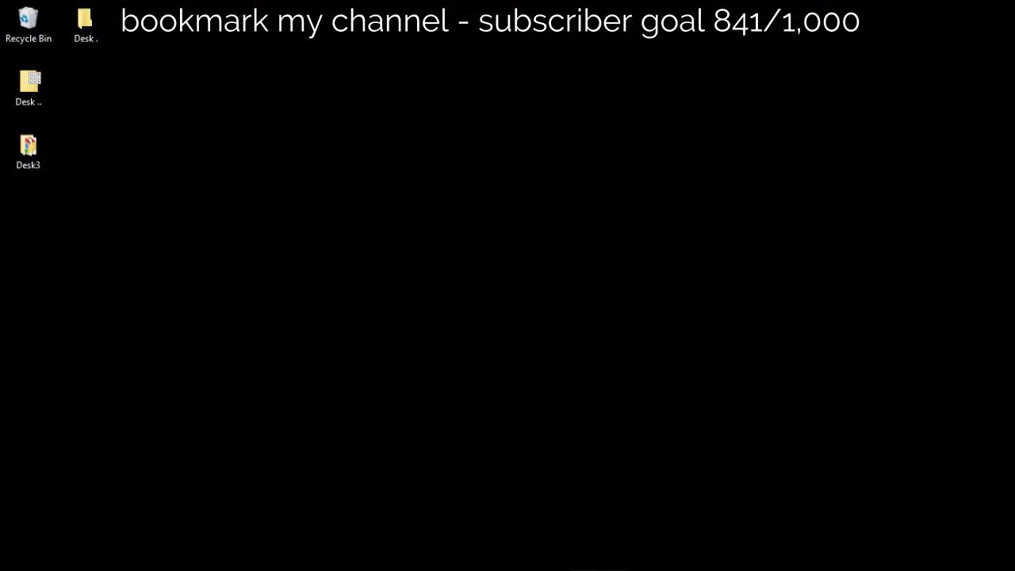
Restore the minimized OBS Studio window from the taskbar.
click(612, 565)
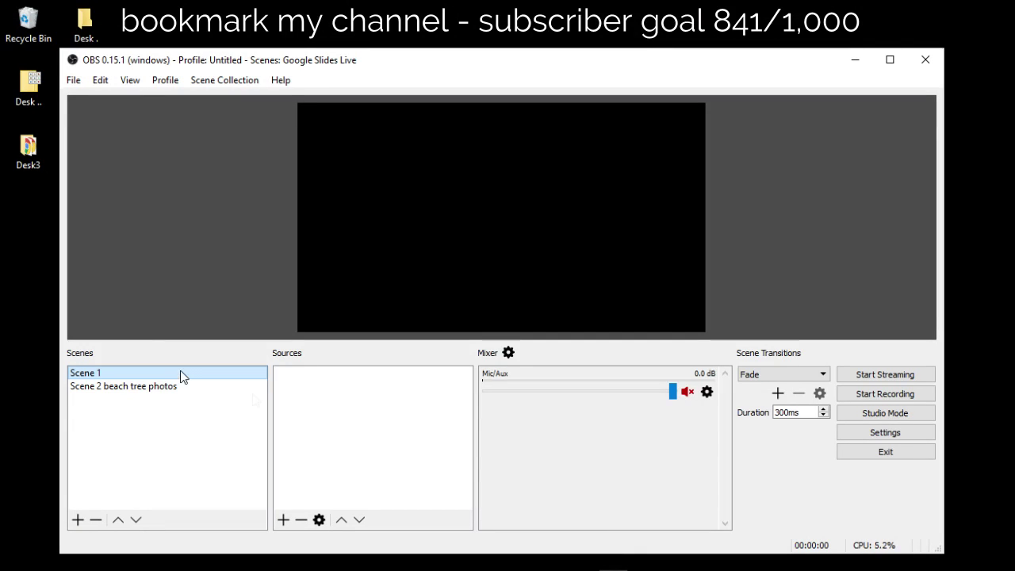
From the Sources panel's Add menu, start a new Image Slide Show source for Scene 1.
right_click(304, 403)
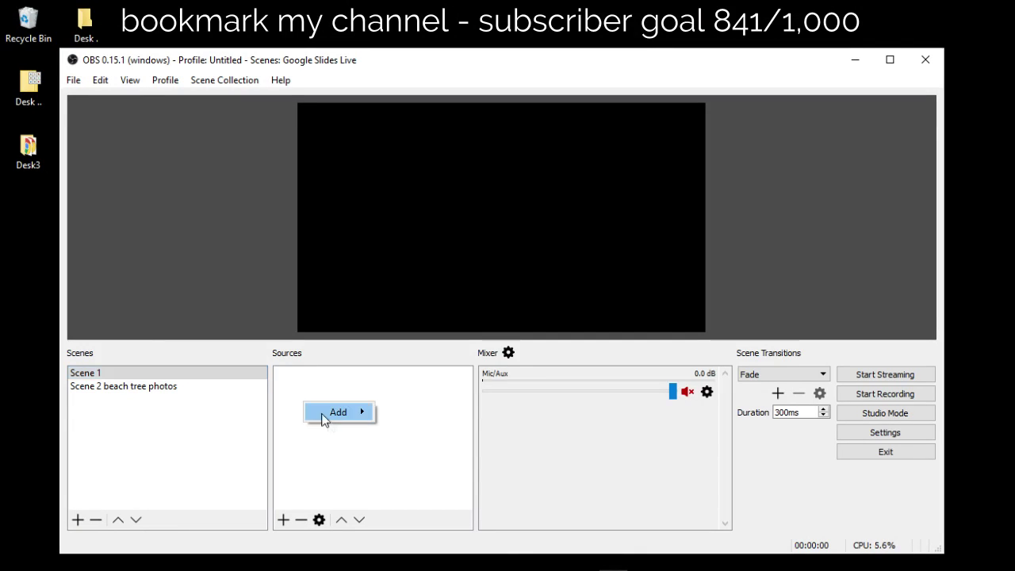
mouse_move(327, 418)
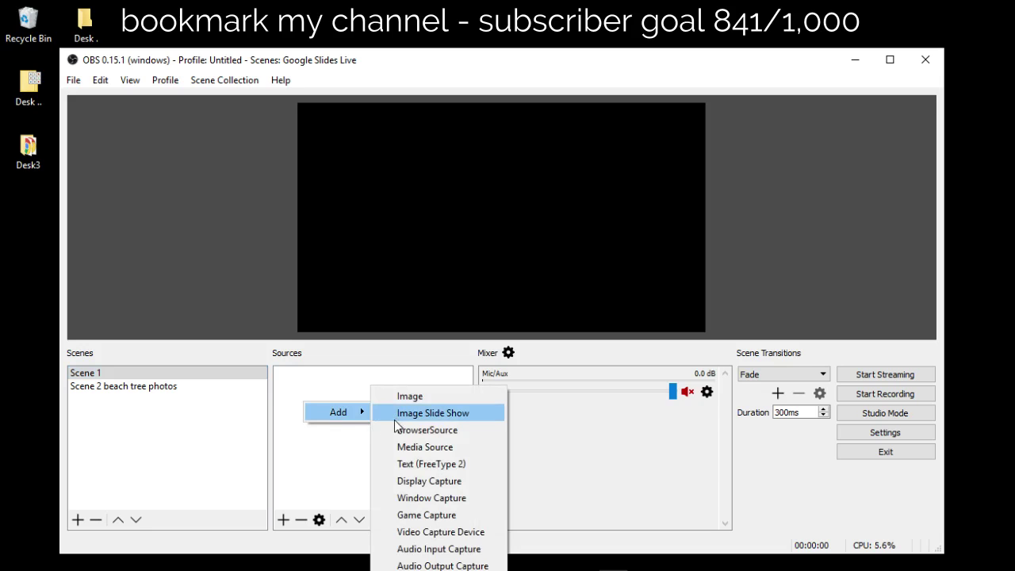
click(450, 415)
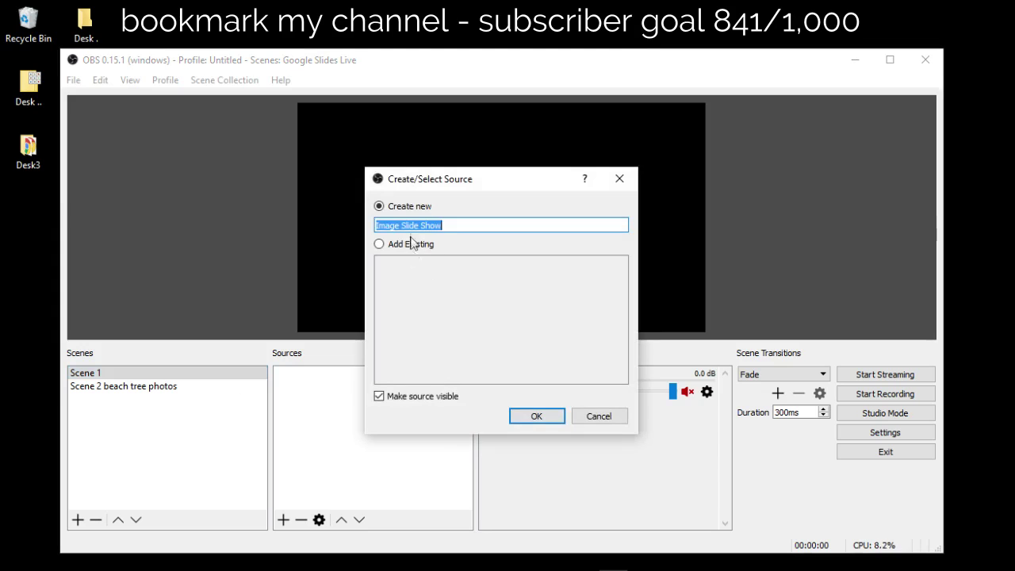
Accept the name Image Slide Show, keeping the Fade transition and 8000 ms between slides.
click(545, 417)
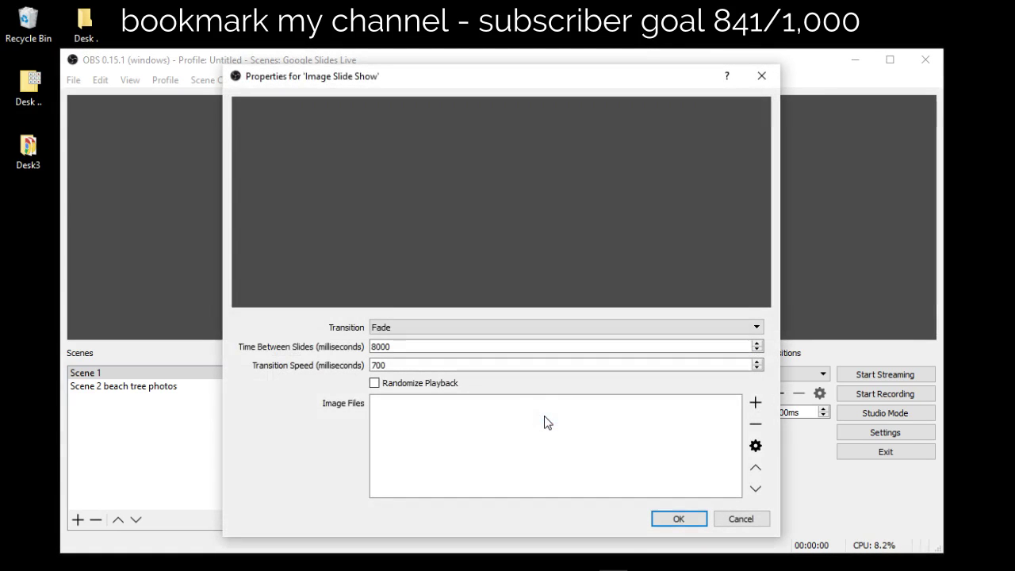
click(429, 328)
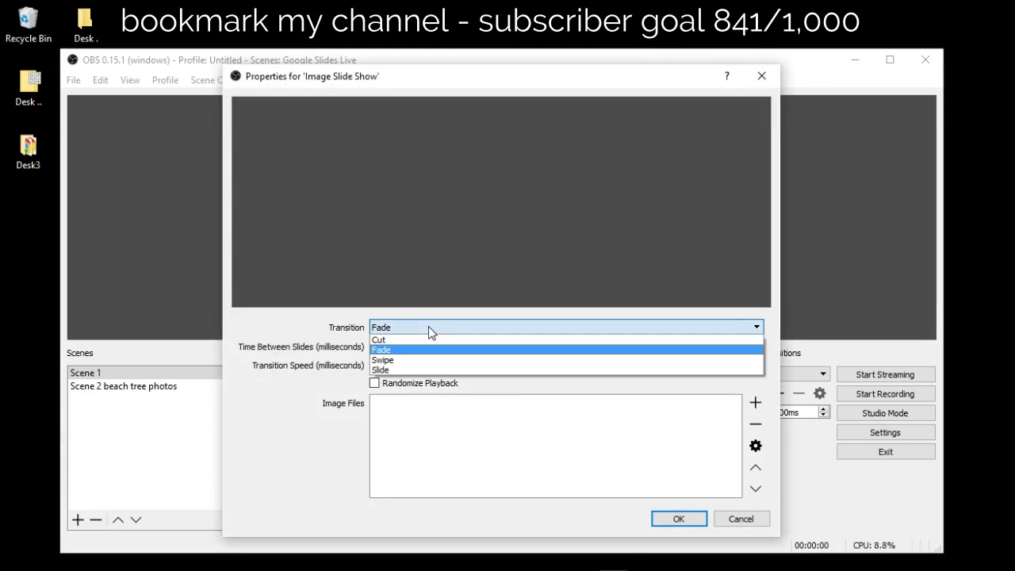
click(336, 392)
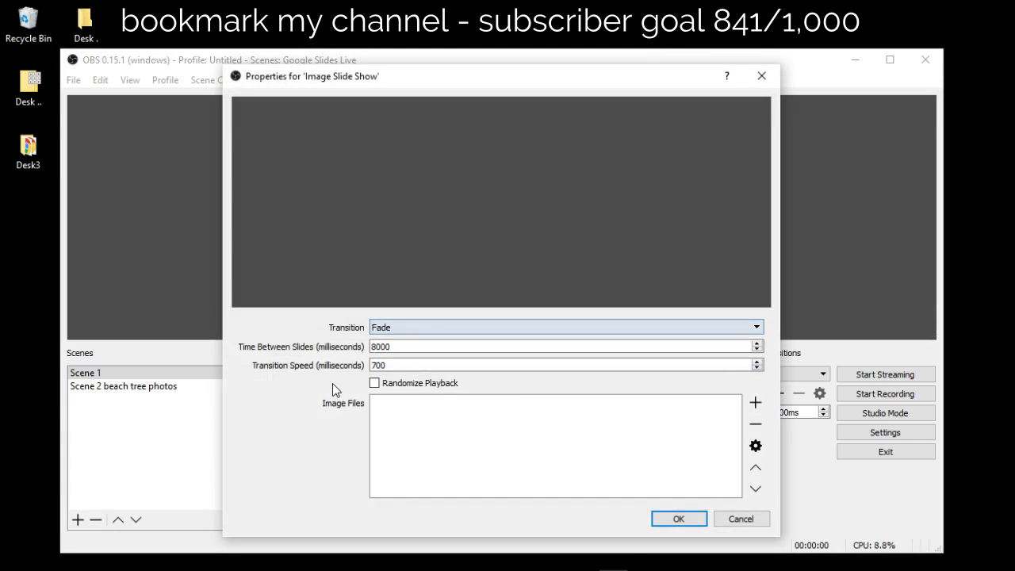
click(373, 349)
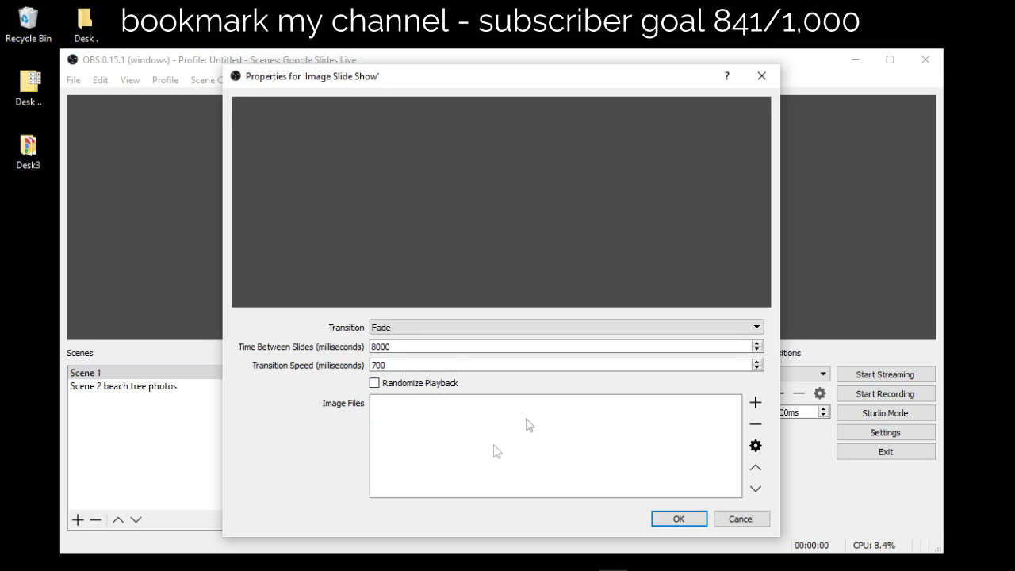
click(756, 404)
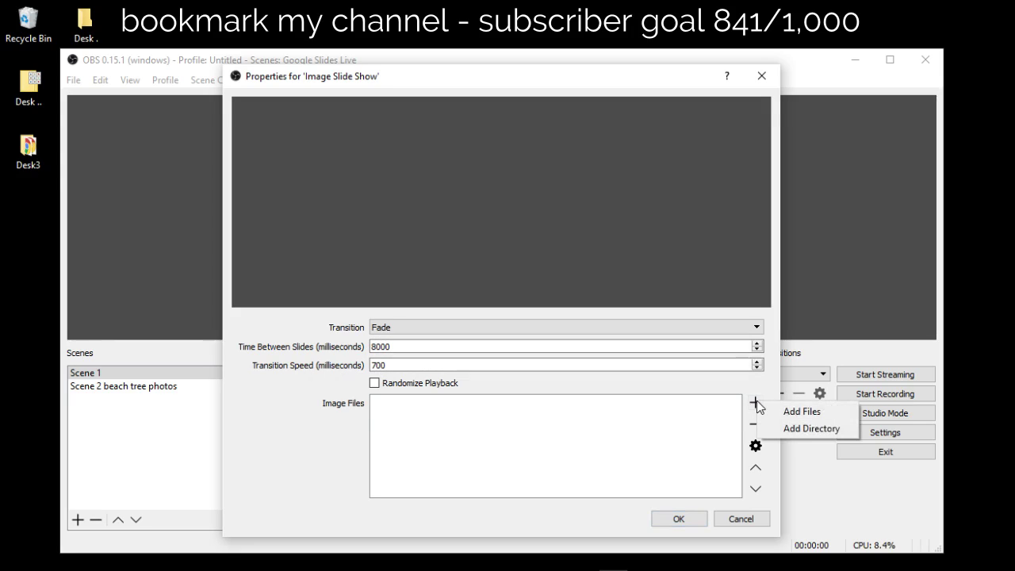
Add the st mary church folder as the slideshow's image directory and apply the settings.
click(791, 430)
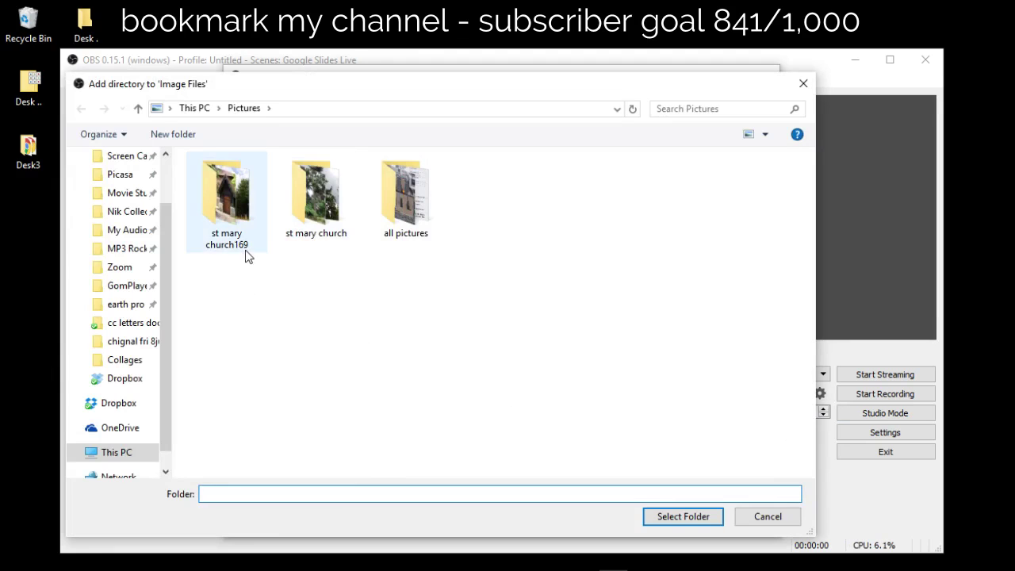
click(306, 194)
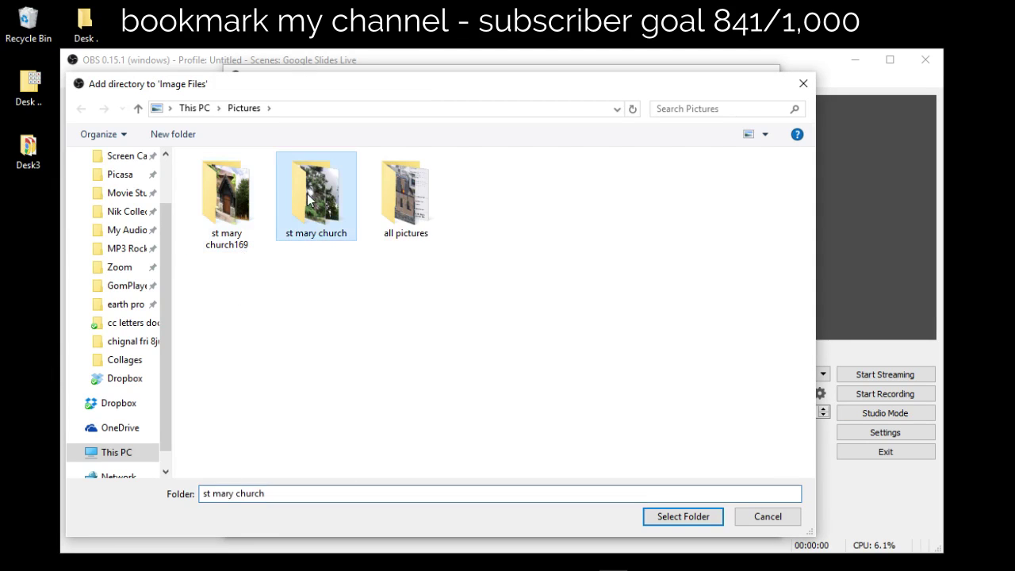
click(682, 517)
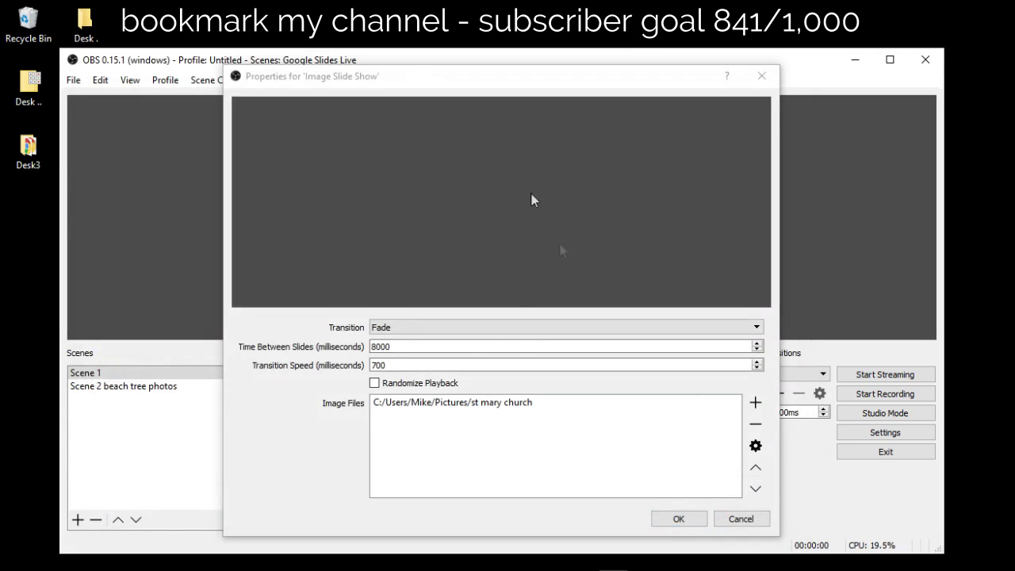
click(681, 517)
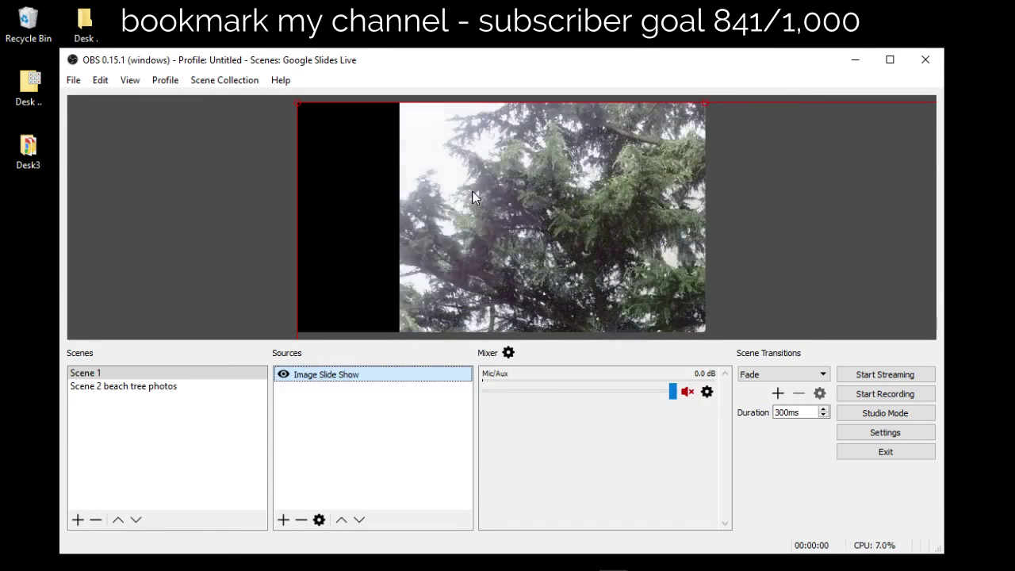
Fit Image Slide Show to the screen, then hide it so the preview goes black.
right_click(472, 192)
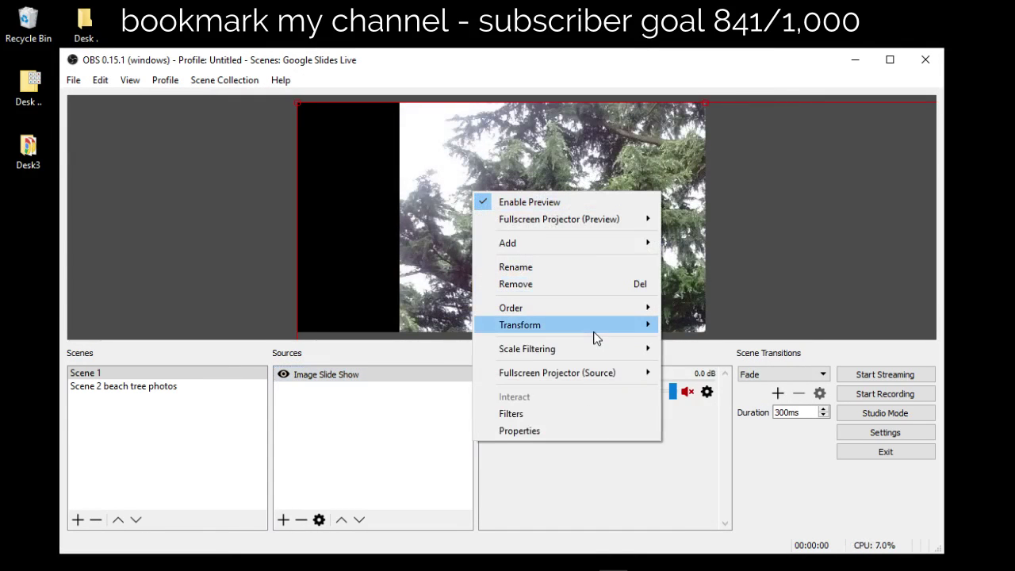
mouse_move(595, 337)
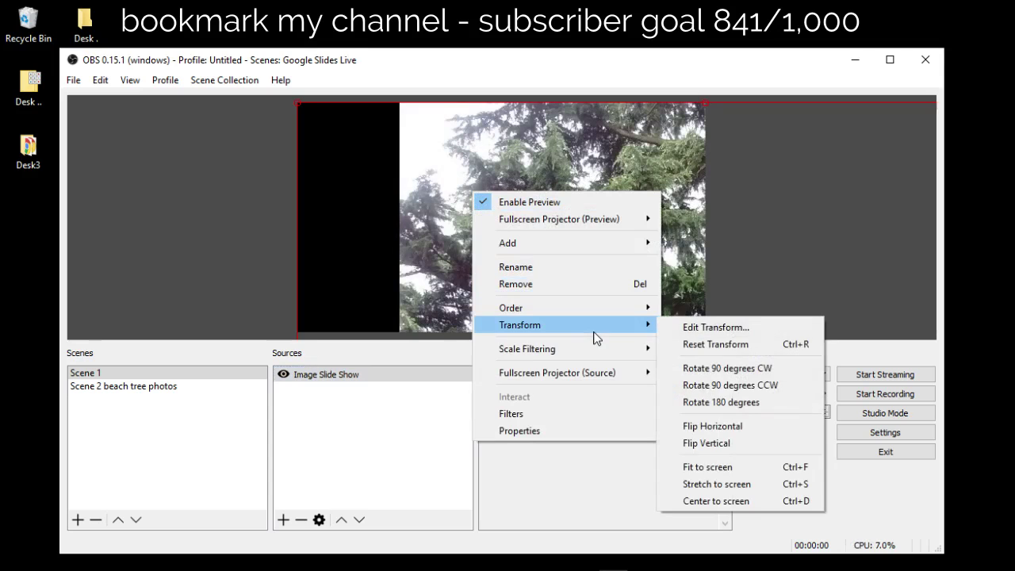
click(735, 474)
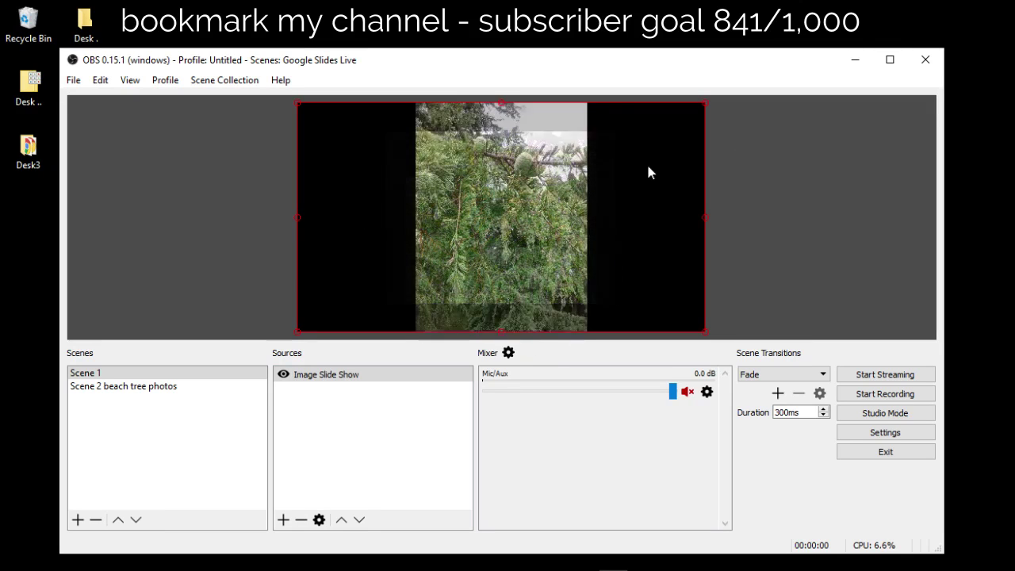
click(282, 377)
click(284, 376)
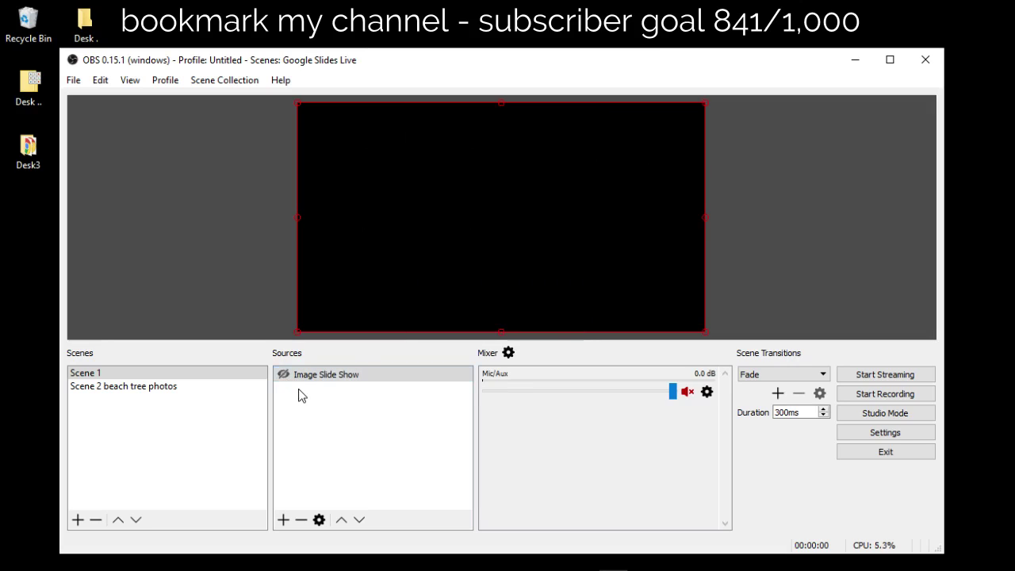
Create Image Slide Show 1 using the st mary church169 folder as its images.
right_click(299, 390)
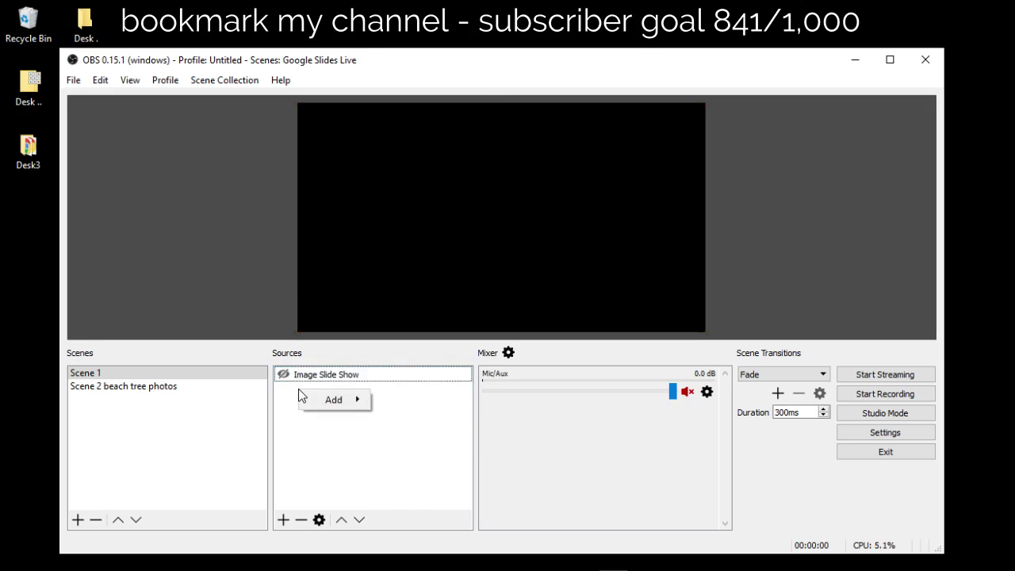
mouse_move(322, 400)
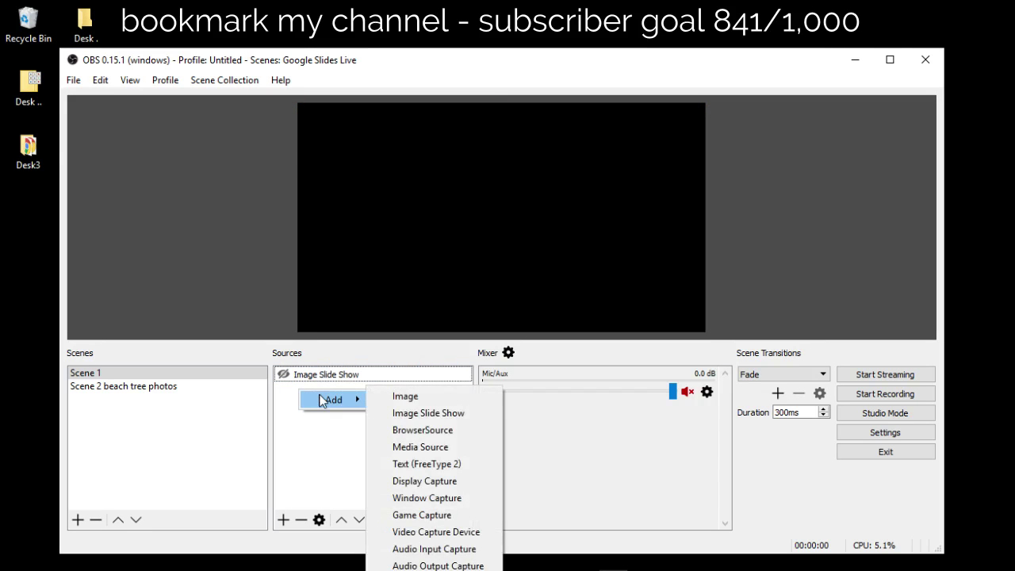
click(432, 414)
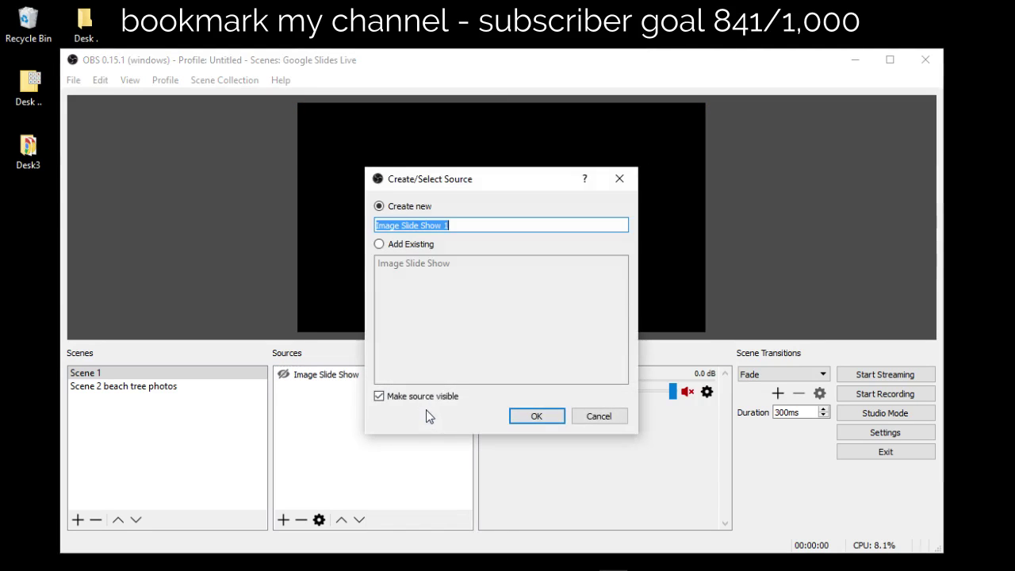
click(531, 417)
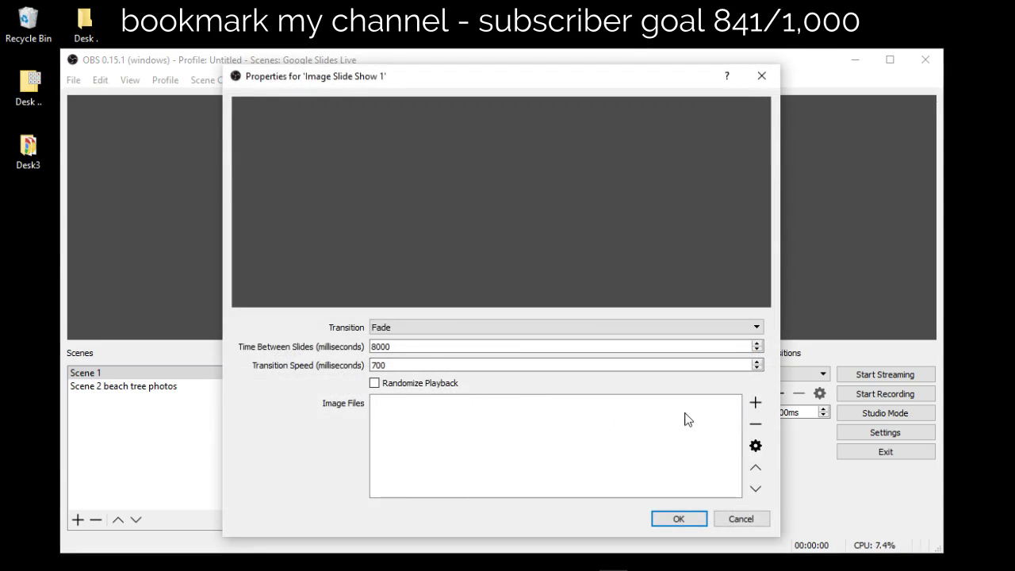
click(755, 403)
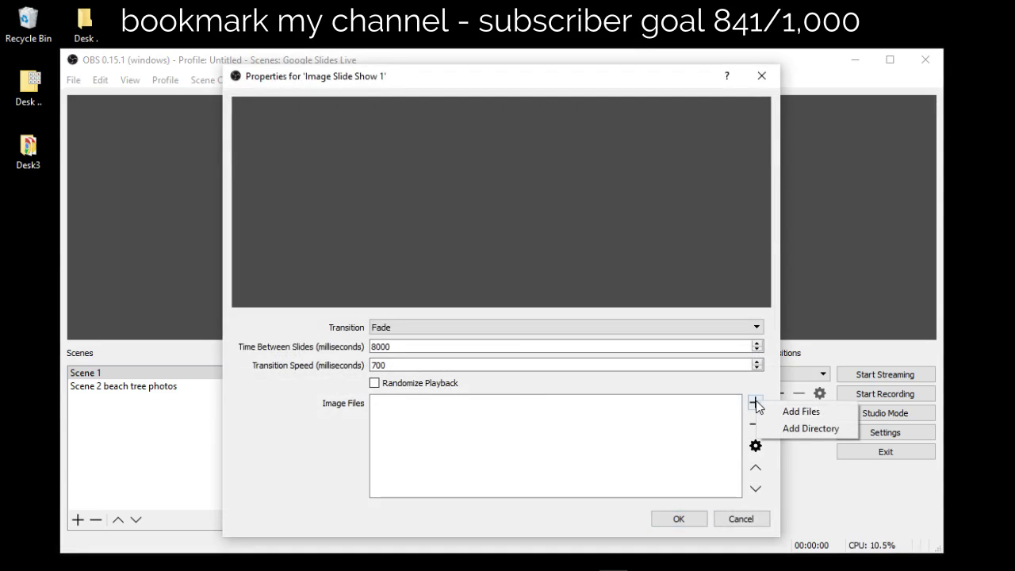
click(799, 427)
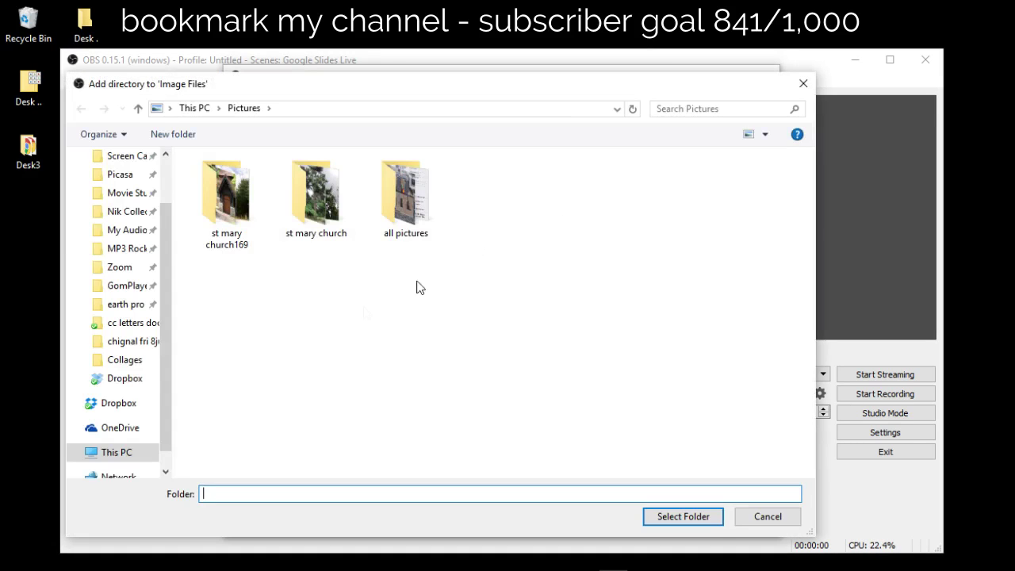
click(226, 193)
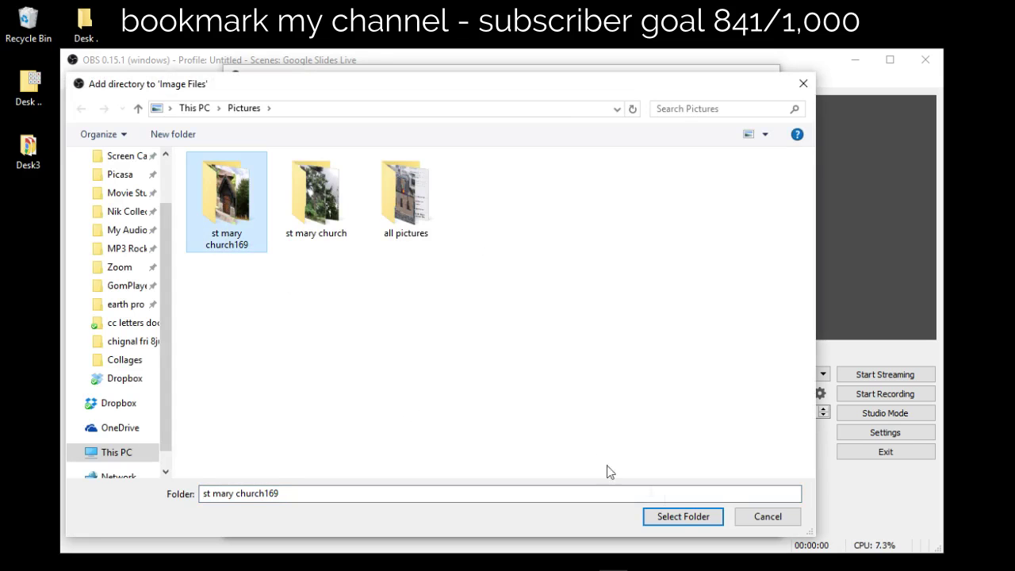
click(683, 516)
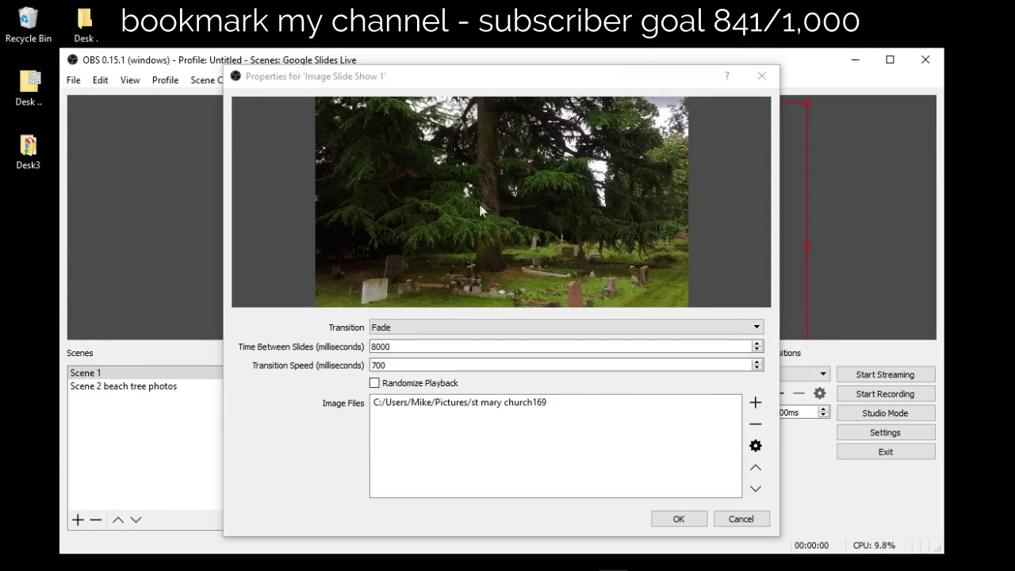
click(683, 524)
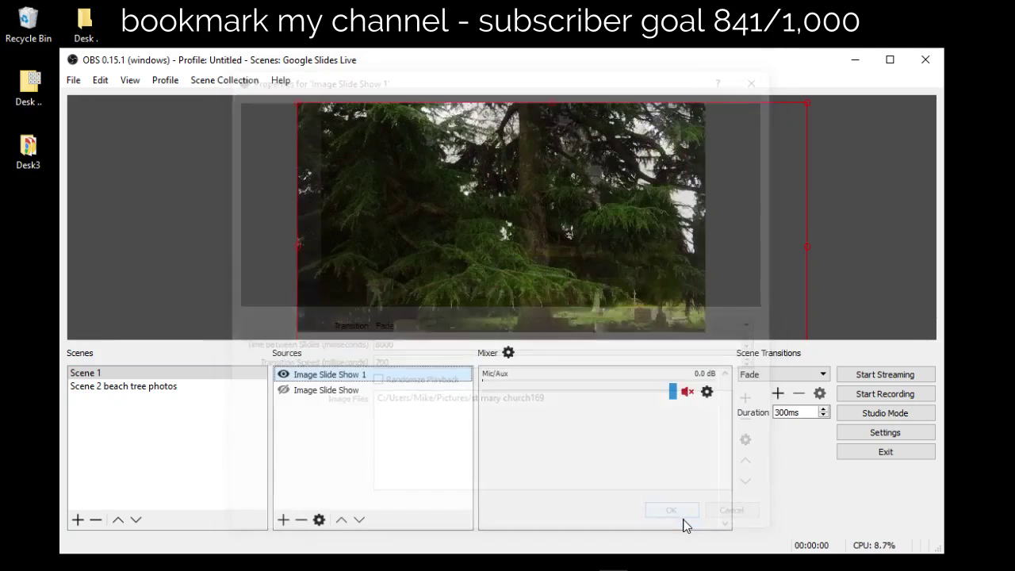
Fit Image Slide Show 1 to the screen and toggle both slideshows' visibility to compare them.
right_click(457, 195)
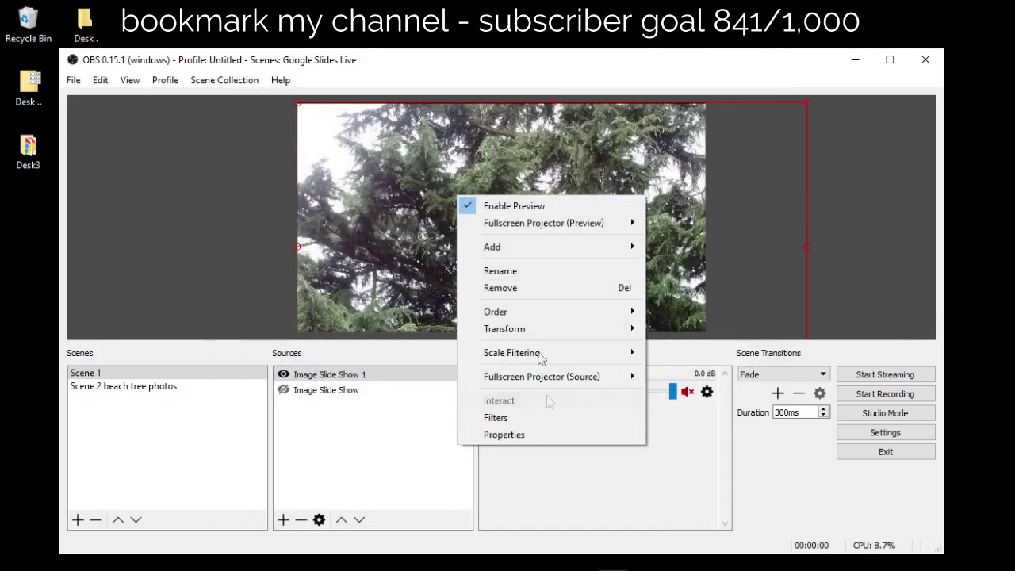
mouse_move(537, 329)
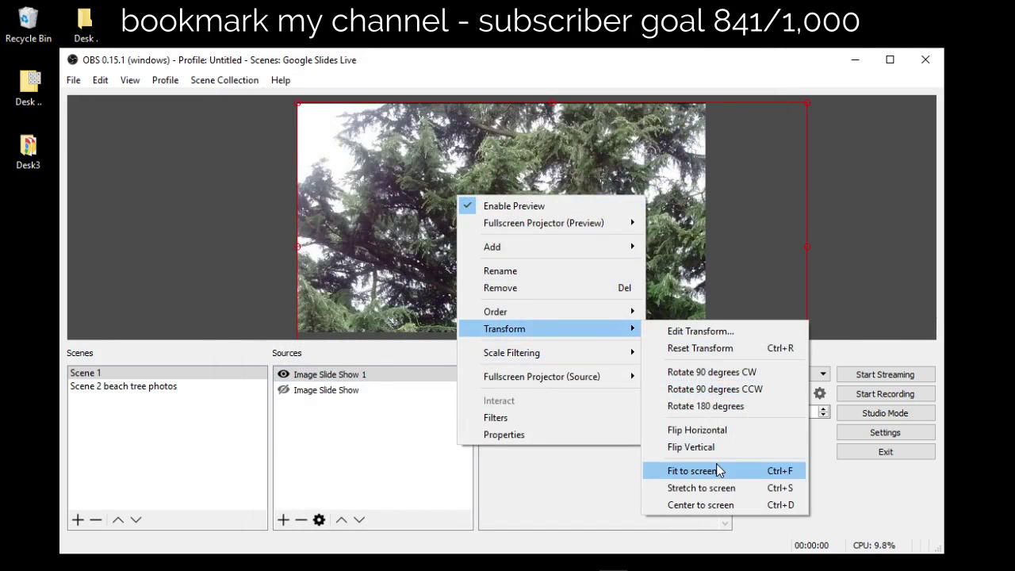
click(691, 471)
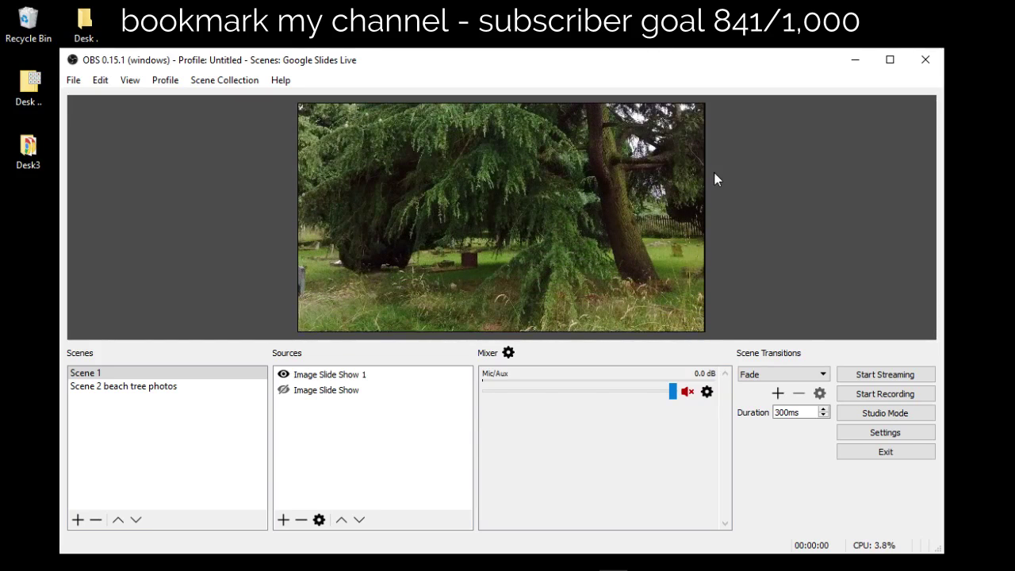
click(283, 375)
click(283, 390)
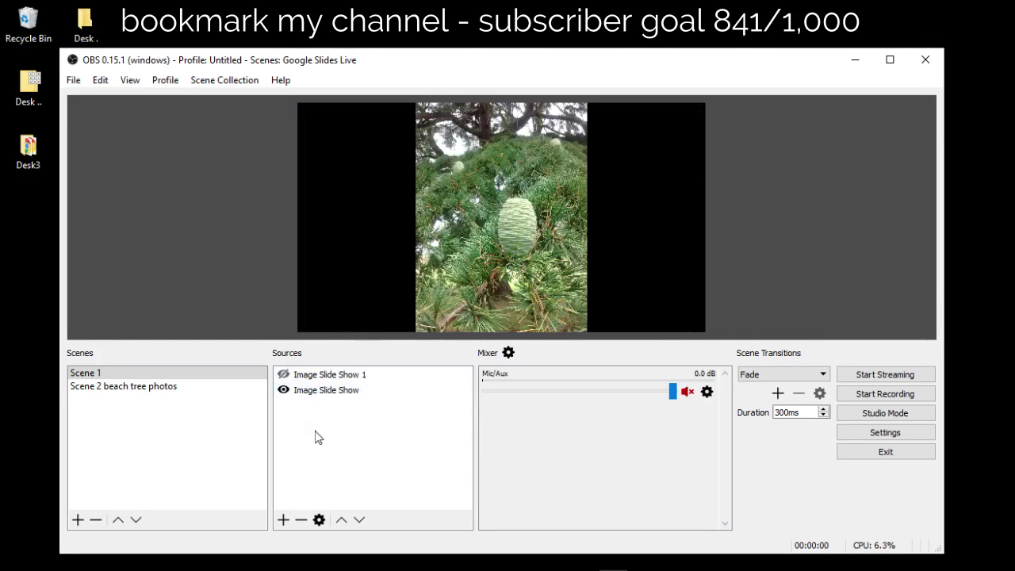
click(283, 391)
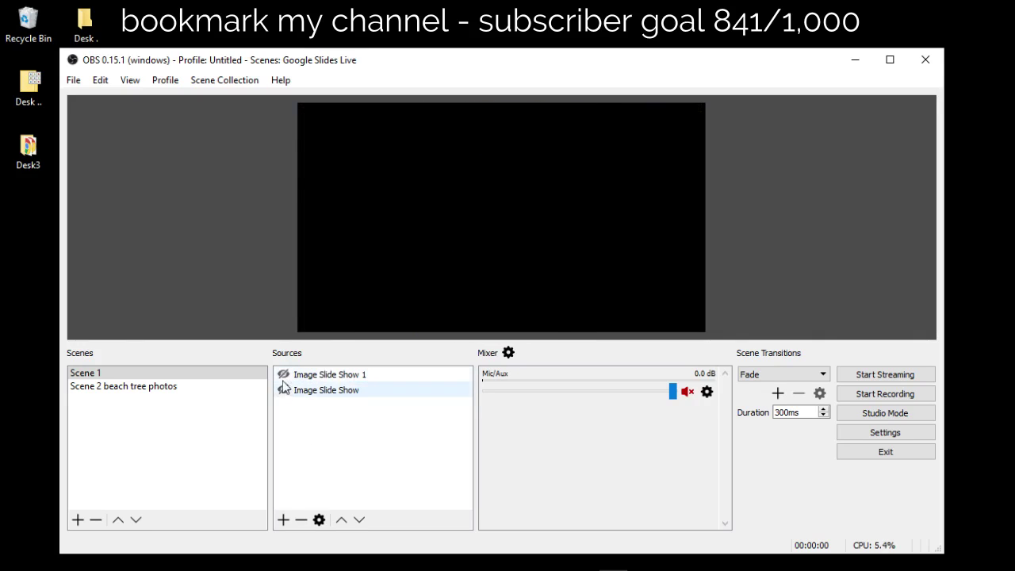
click(283, 374)
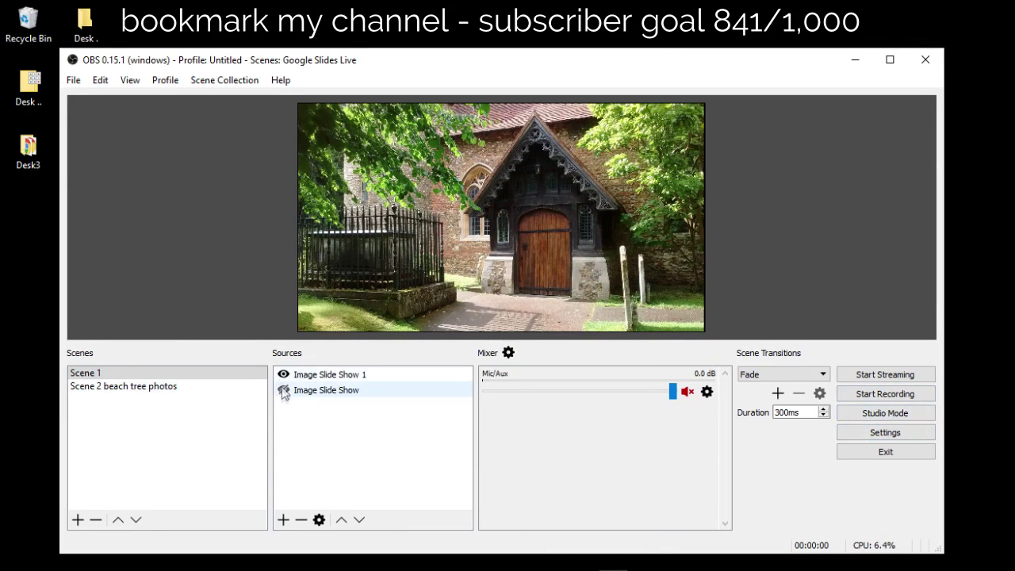
click(859, 431)
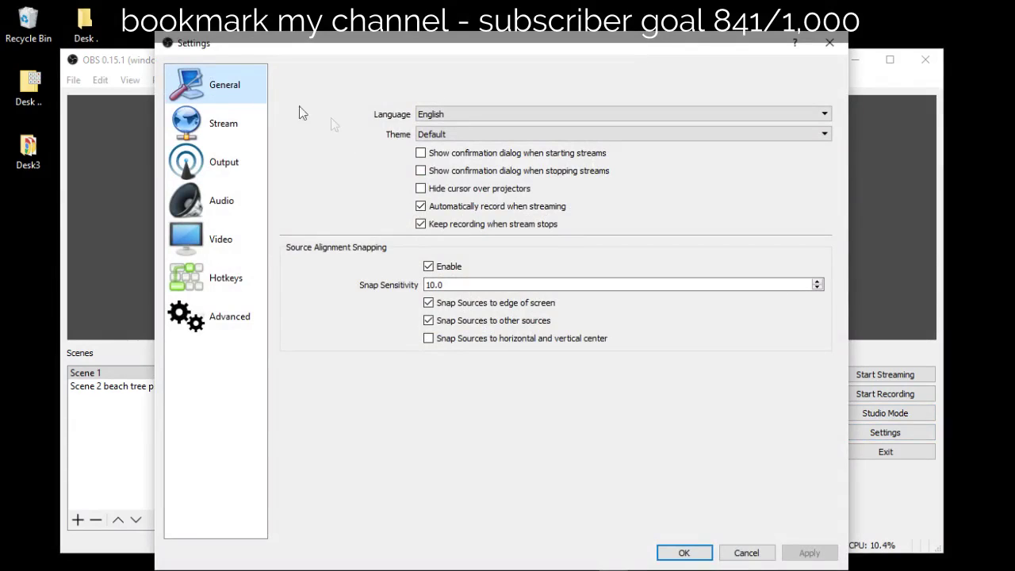
click(421, 224)
click(420, 206)
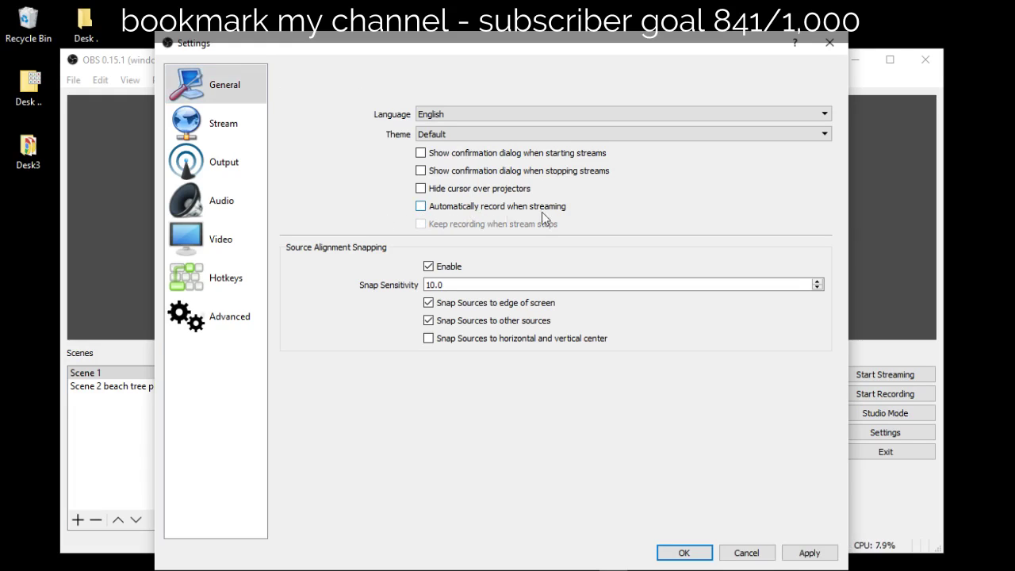
click(421, 206)
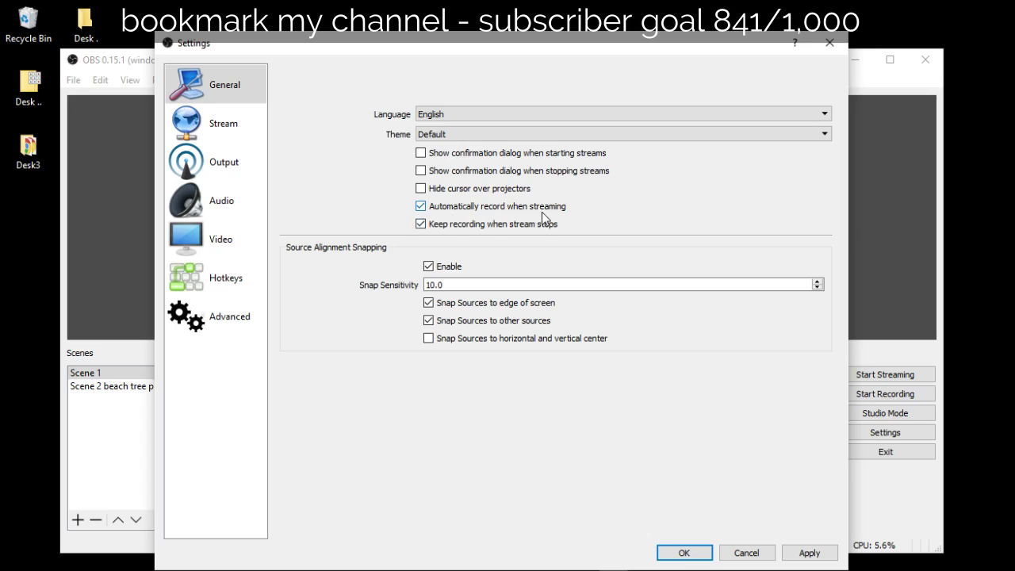
click(703, 556)
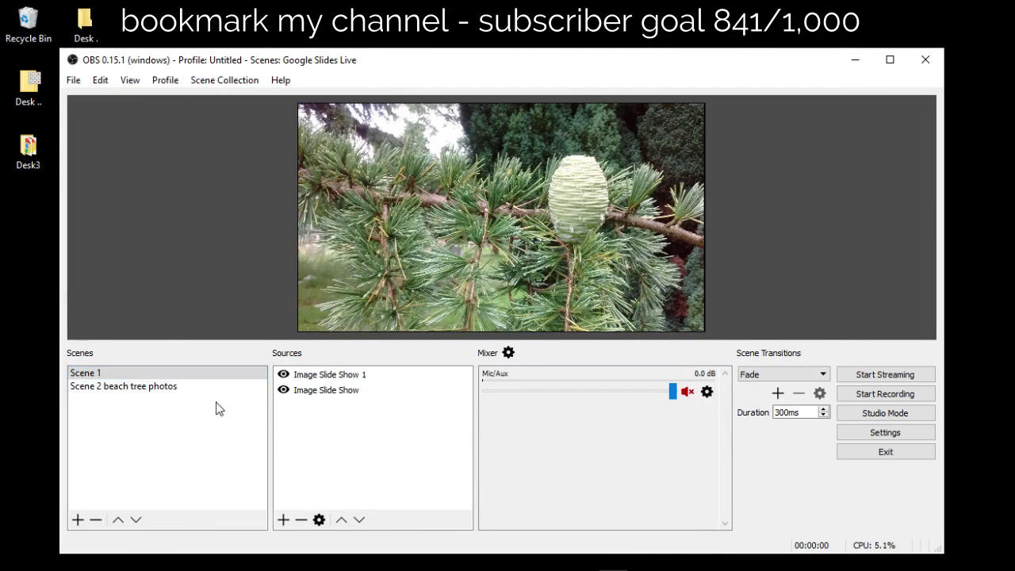
Select Image Slide Show 1 and Image Slide Show together and delete both, confirming Yes.
click(343, 376)
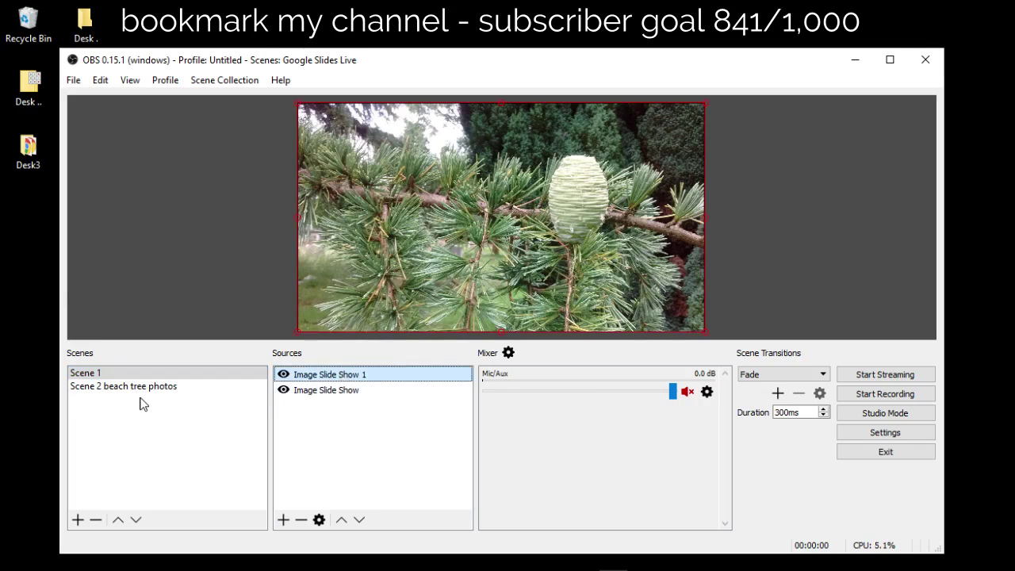
key(shift+Down)
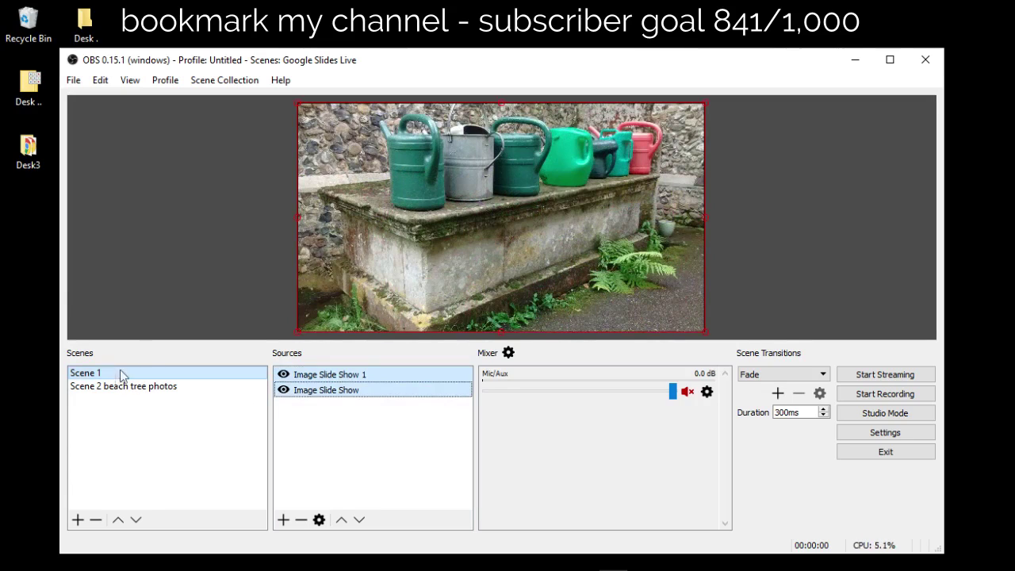
click(301, 520)
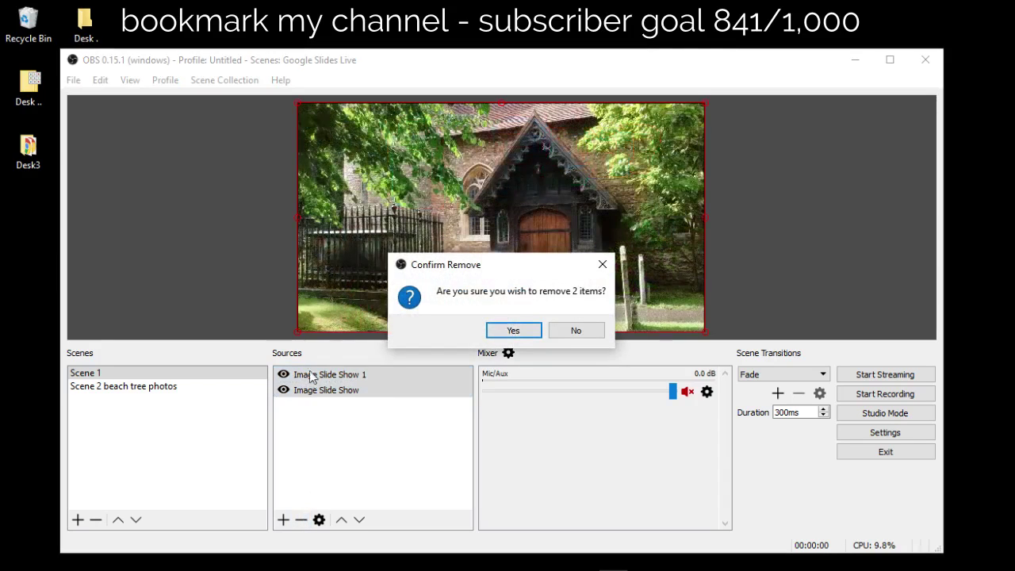
click(530, 333)
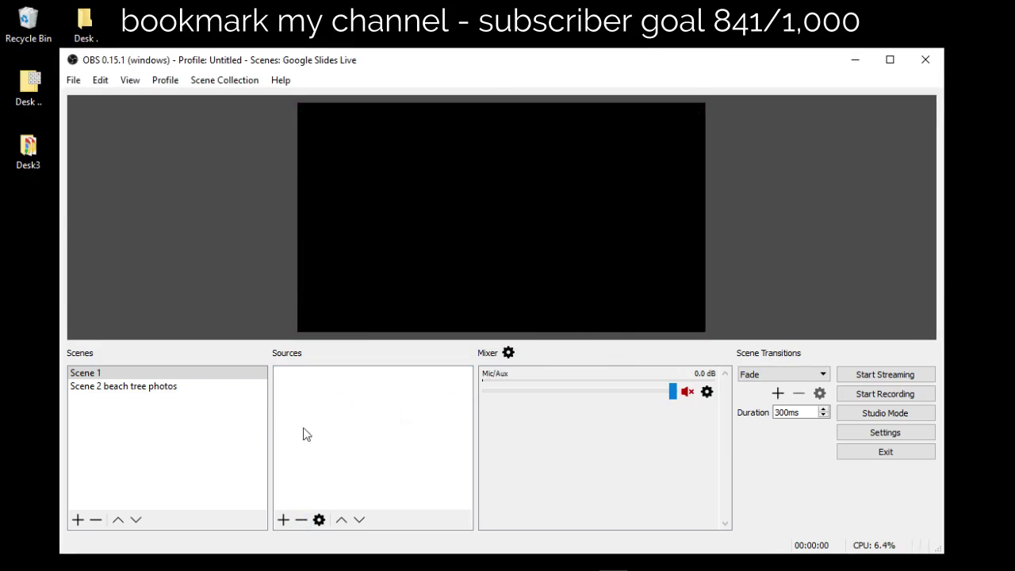
Add the existing 'Scene 2 beach tree photos' scene as a source in Scene 1 and select it.
click(144, 389)
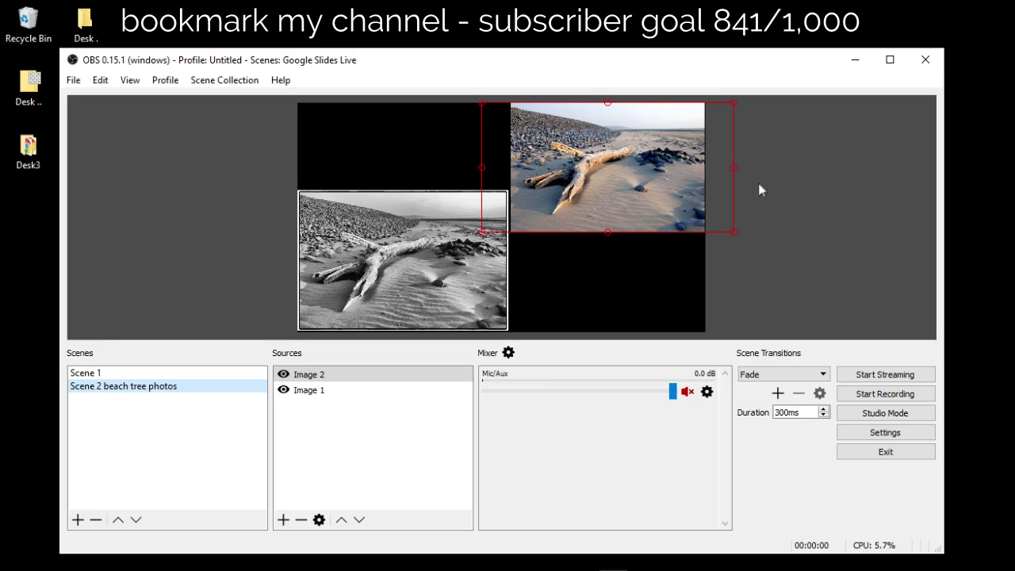
click(186, 372)
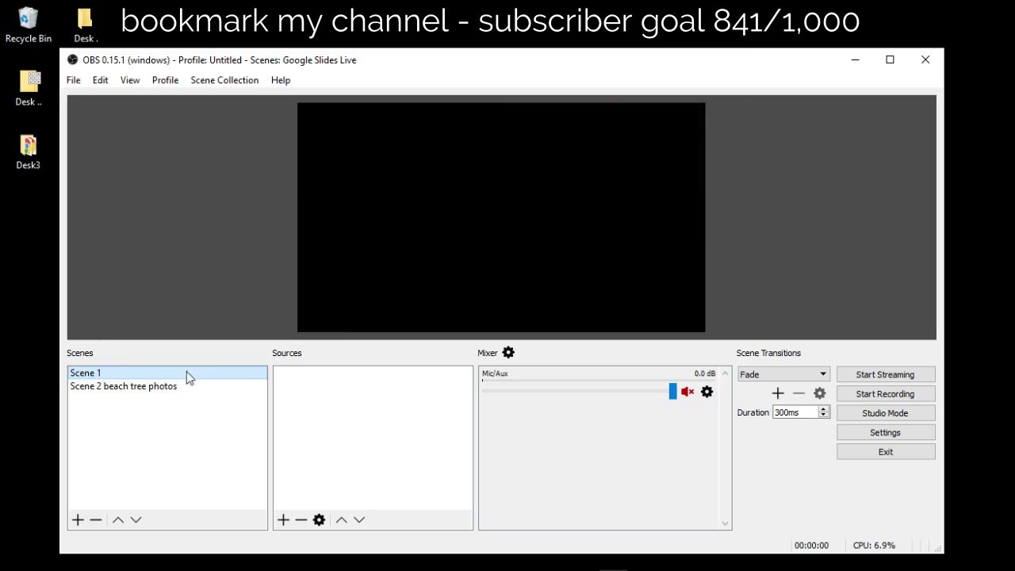
right_click(298, 377)
mouse_move(329, 388)
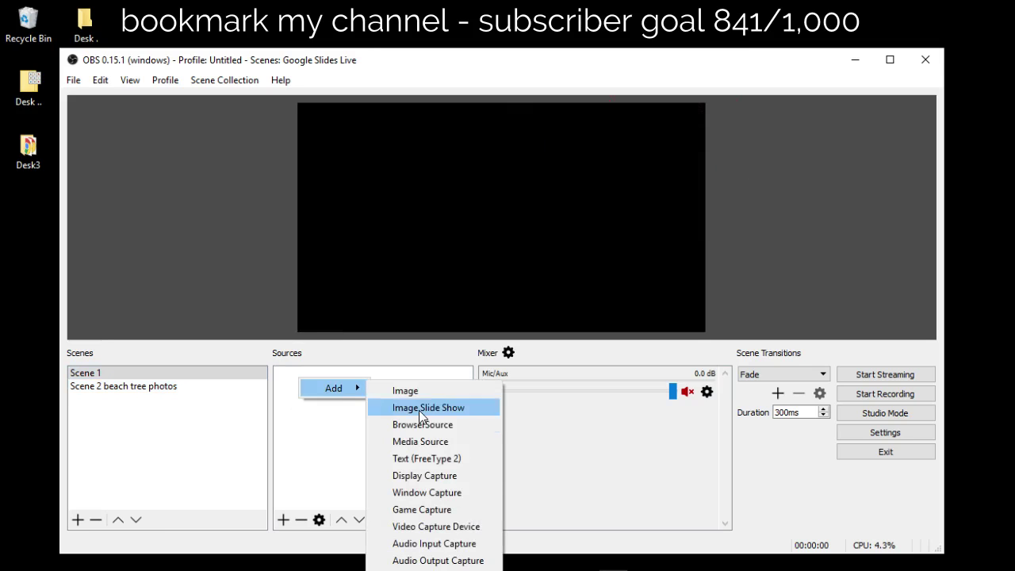
click(428, 569)
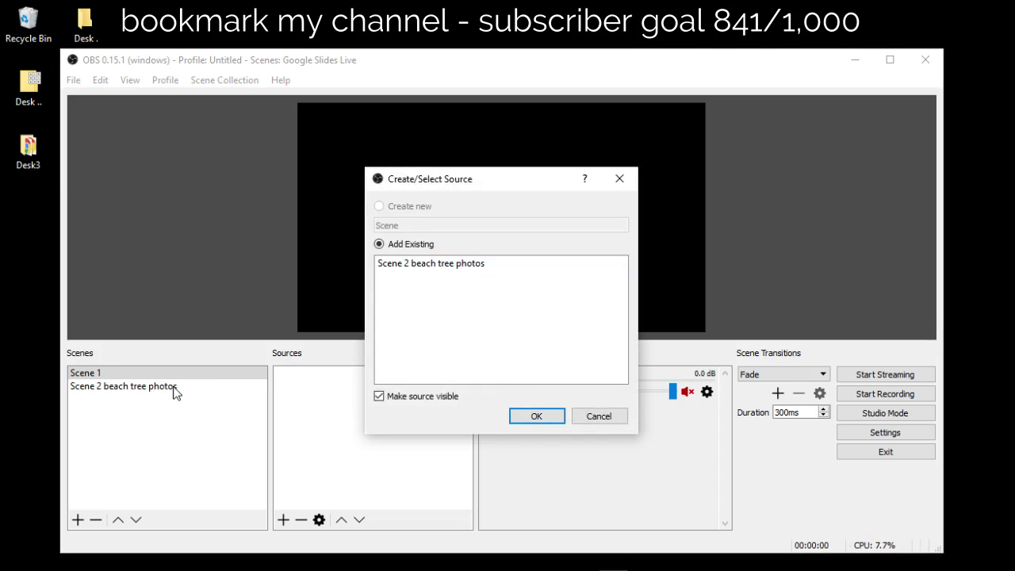
click(402, 268)
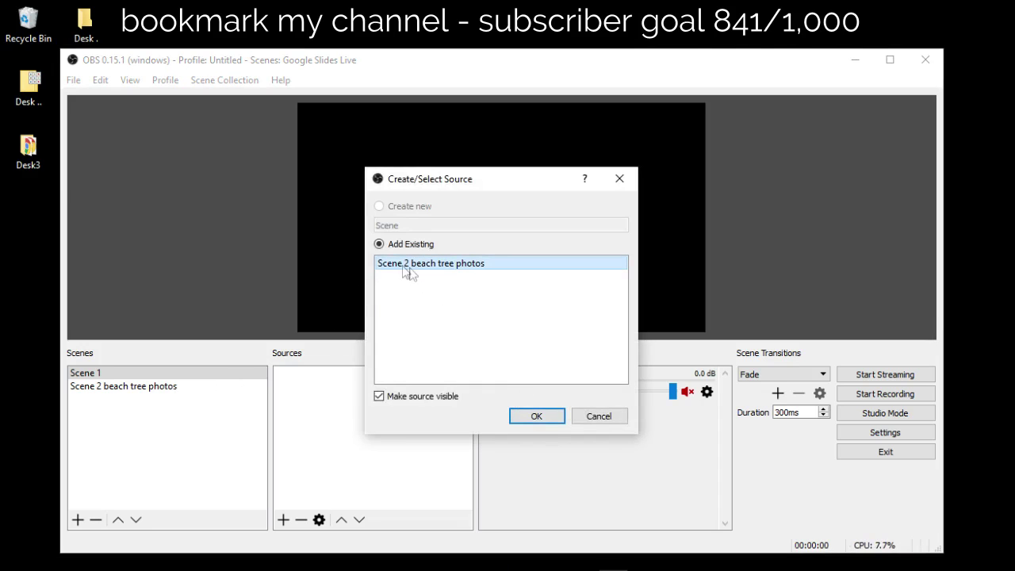
click(537, 417)
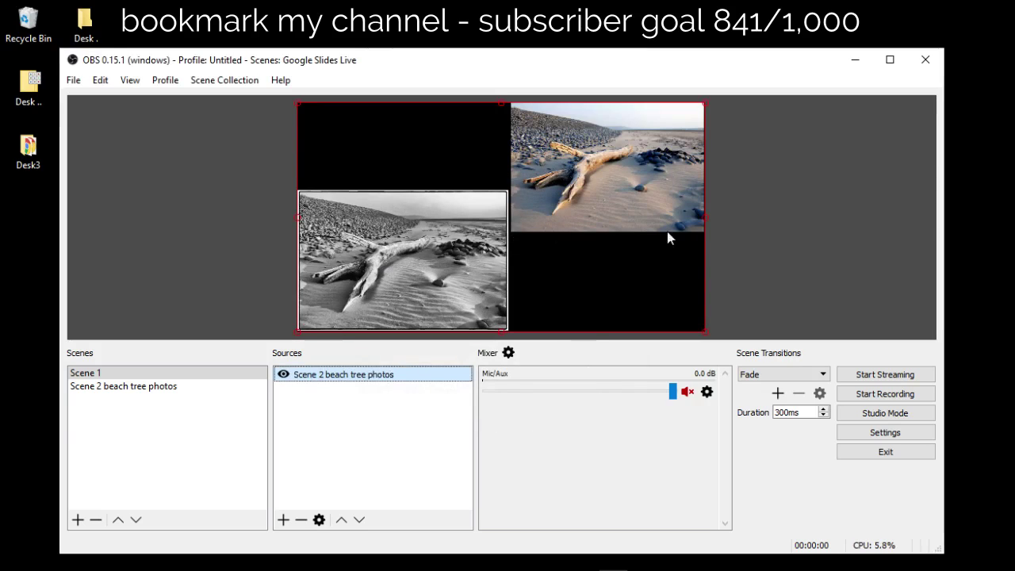
click(742, 232)
click(497, 211)
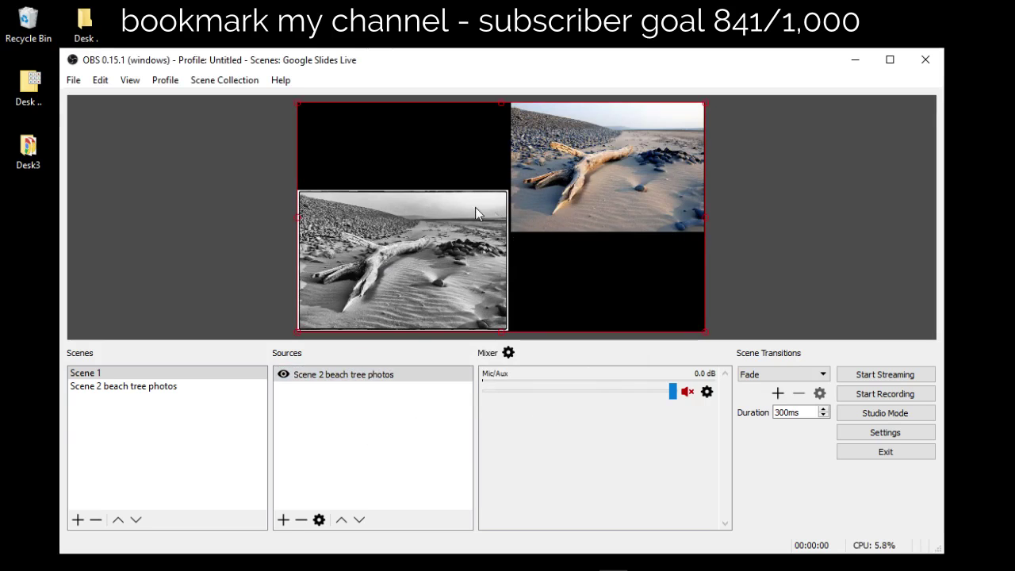
In Scene 2, move the black-and-white photo to the top and the colour photo to the bottom.
mouse_move(469, 211)
mouse_down()
mouse_move(537, 261)
mouse_move(460, 227)
mouse_move(473, 211)
mouse_up()
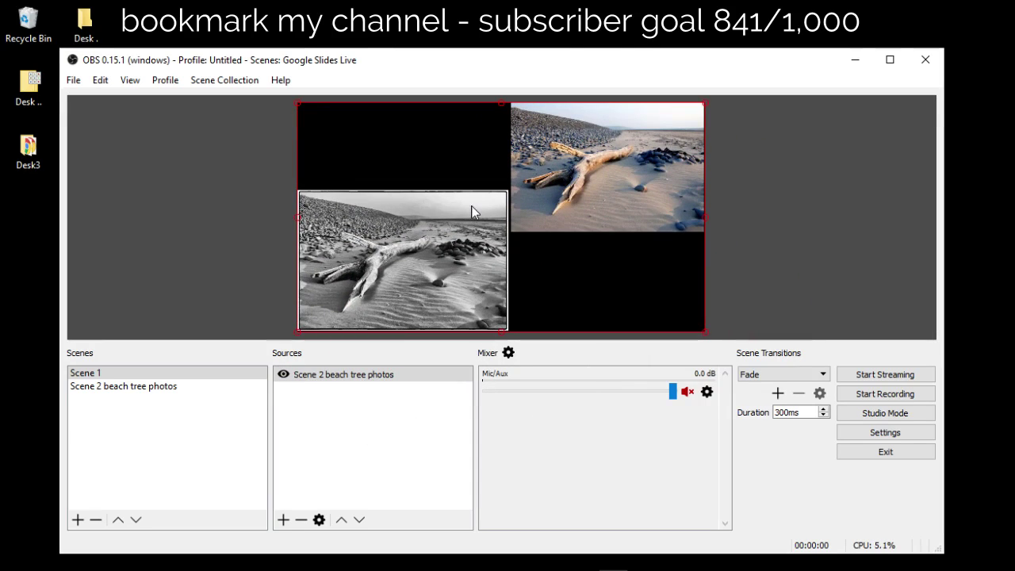
click(133, 389)
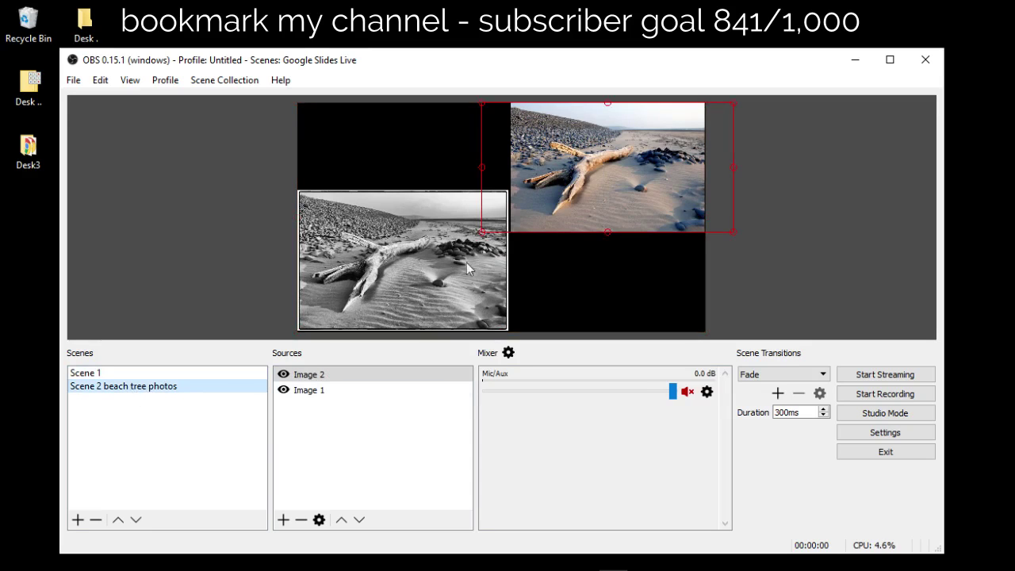
drag(384, 262, 384, 179)
click(583, 184)
drag(582, 184, 580, 268)
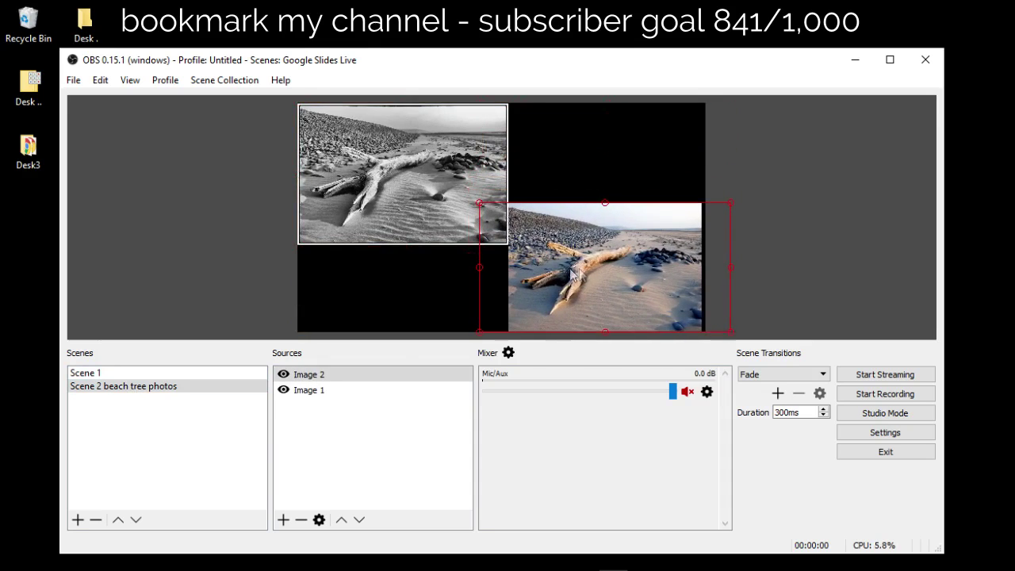
Switch between Scene 1 and Scene 2 to confirm the nested layout updates.
click(126, 373)
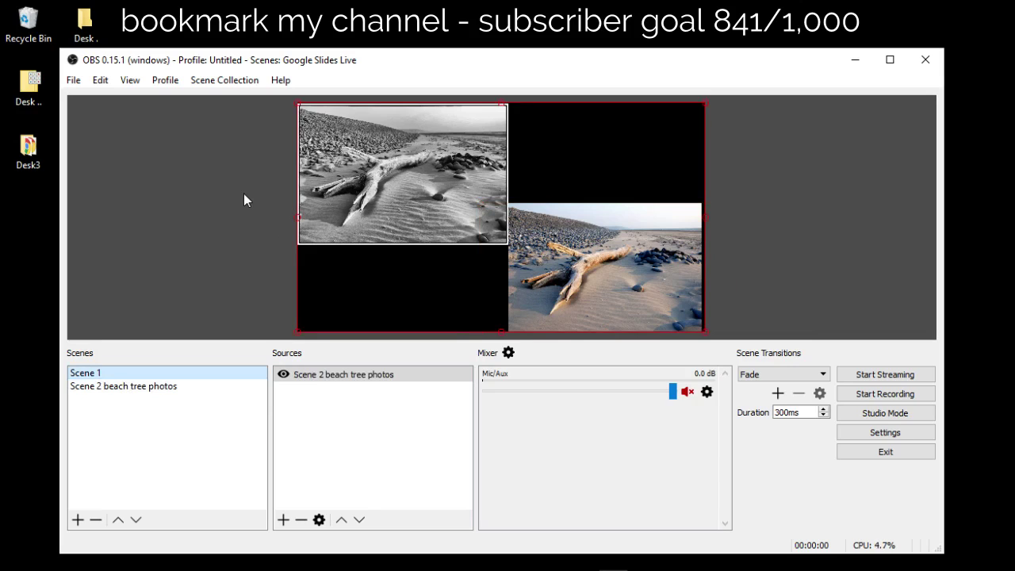
click(149, 392)
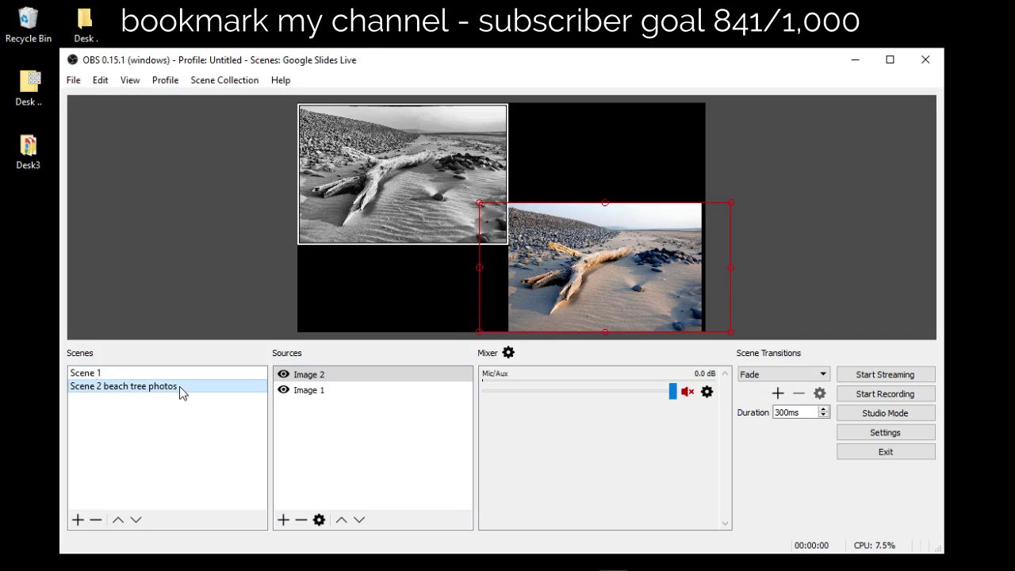
click(209, 371)
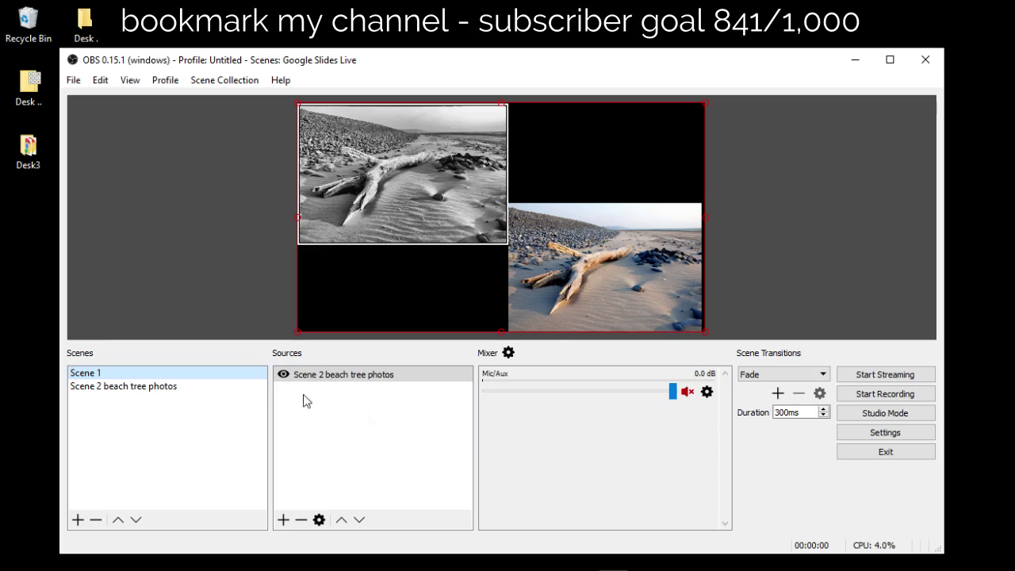
click(205, 387)
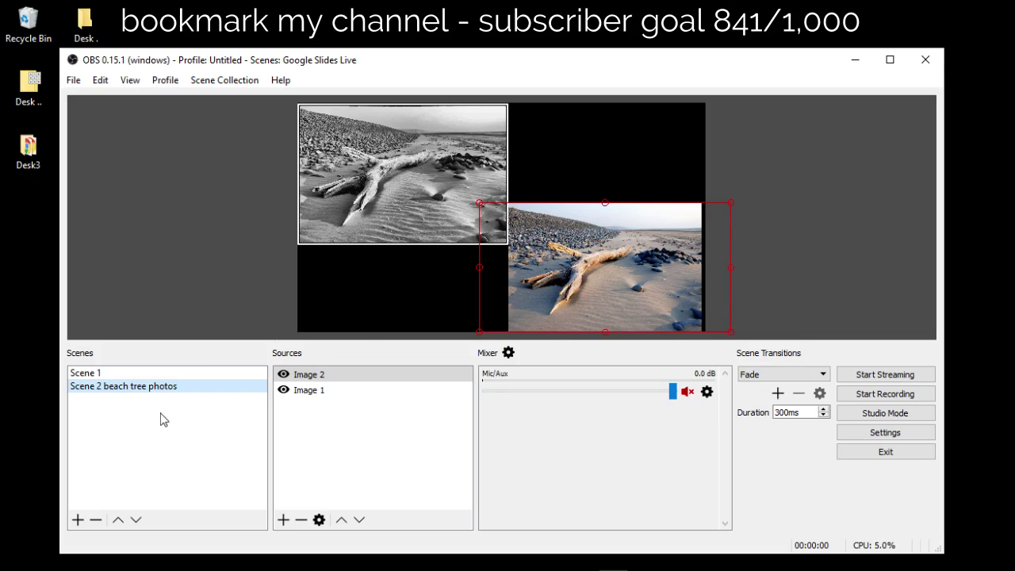
click(137, 374)
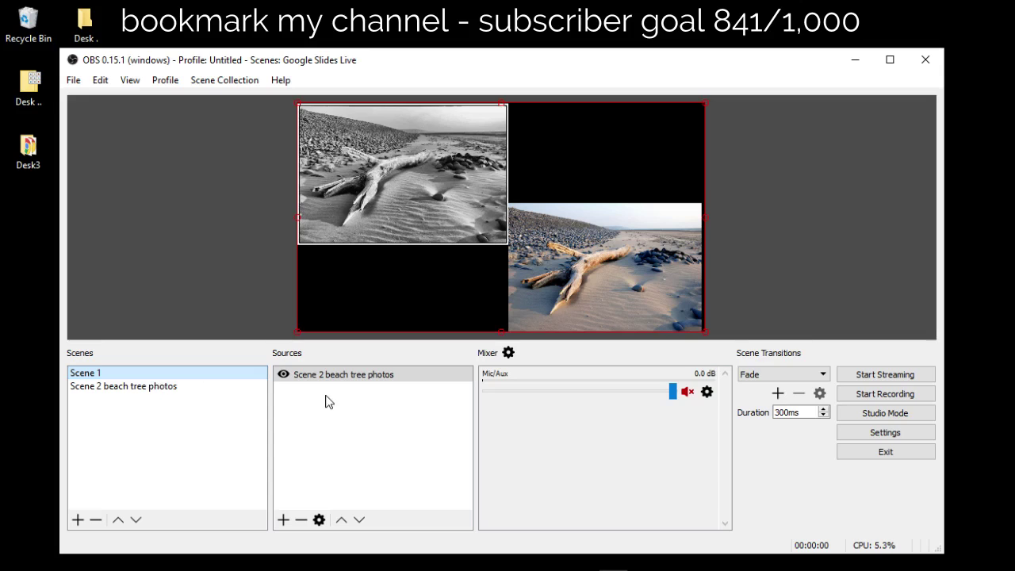
Hide the nested beach photos scene source in Scene 1.
click(283, 374)
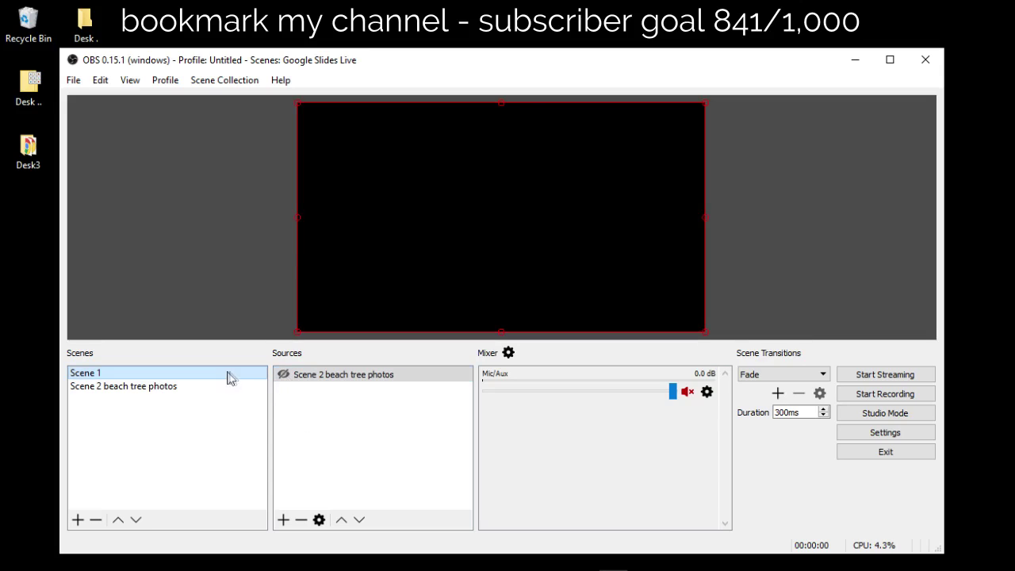
right_click(291, 397)
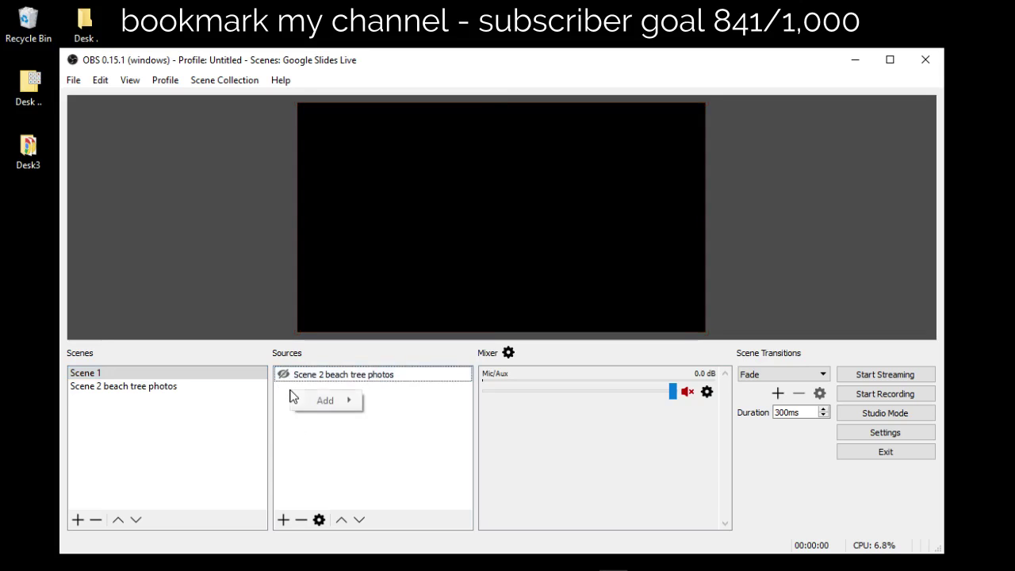
mouse_move(332, 400)
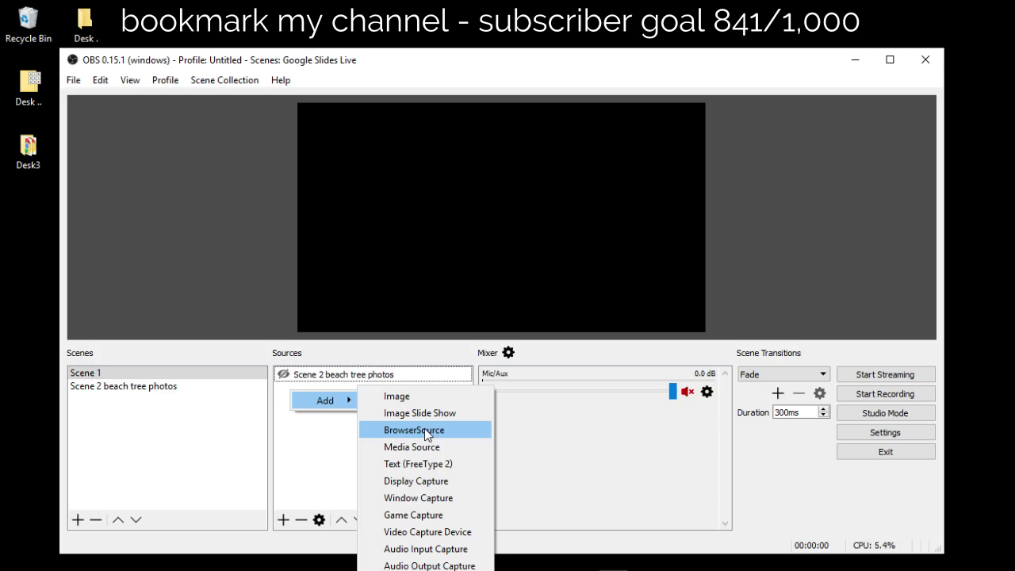
key(Escape)
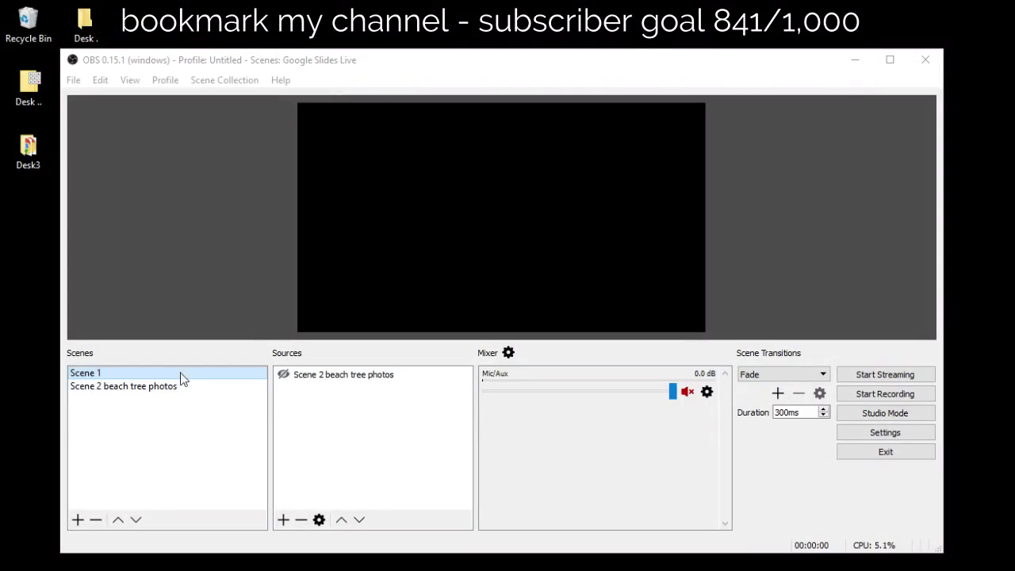
Add a new Browser source keeping the default name BrowserSource.
right_click(320, 396)
mouse_move(348, 414)
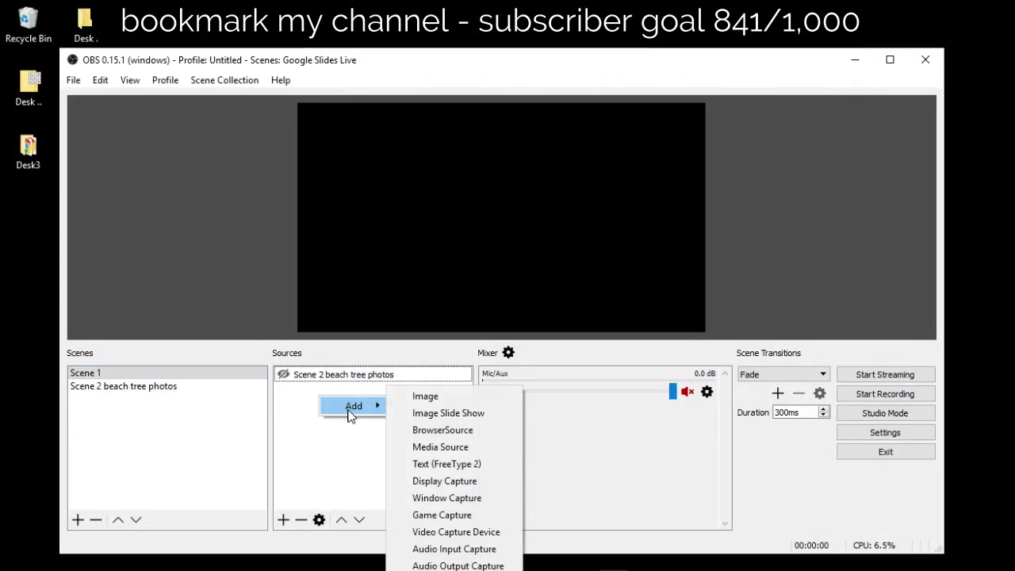
click(441, 431)
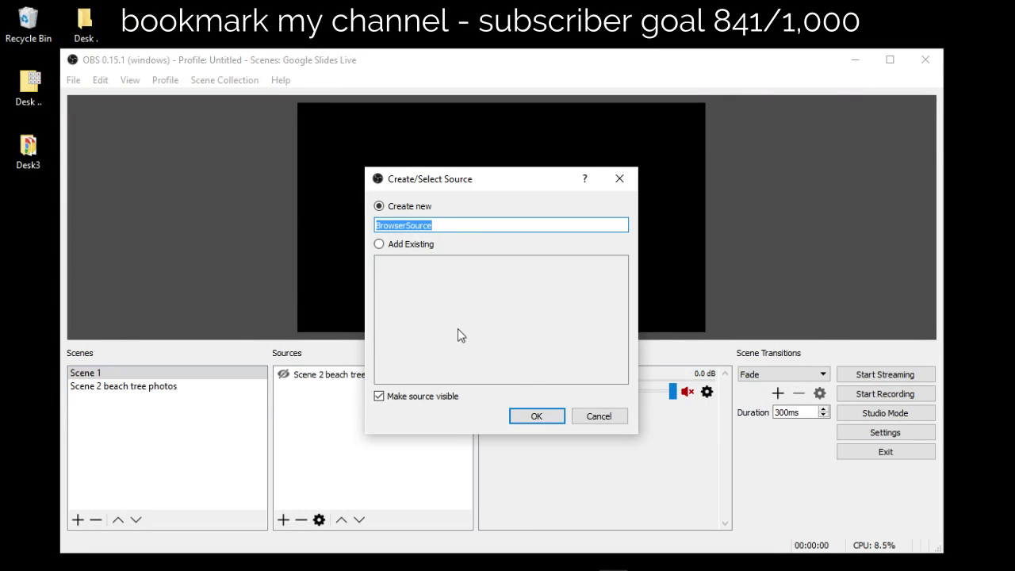
click(527, 417)
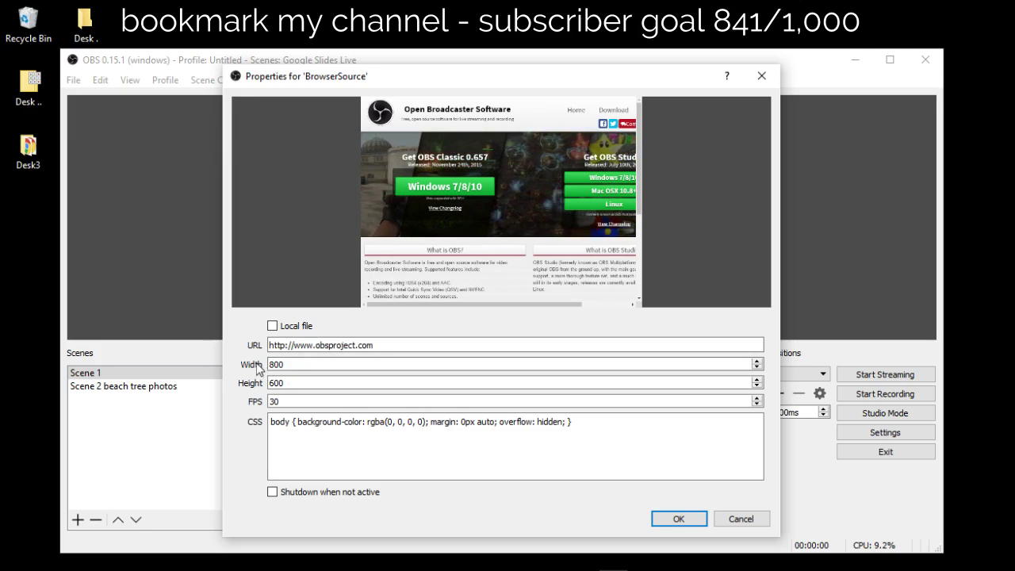
Set the BrowserSource size to 1280 by 720 and apply the properties.
click(296, 364)
drag(296, 364, 262, 357)
text(12)
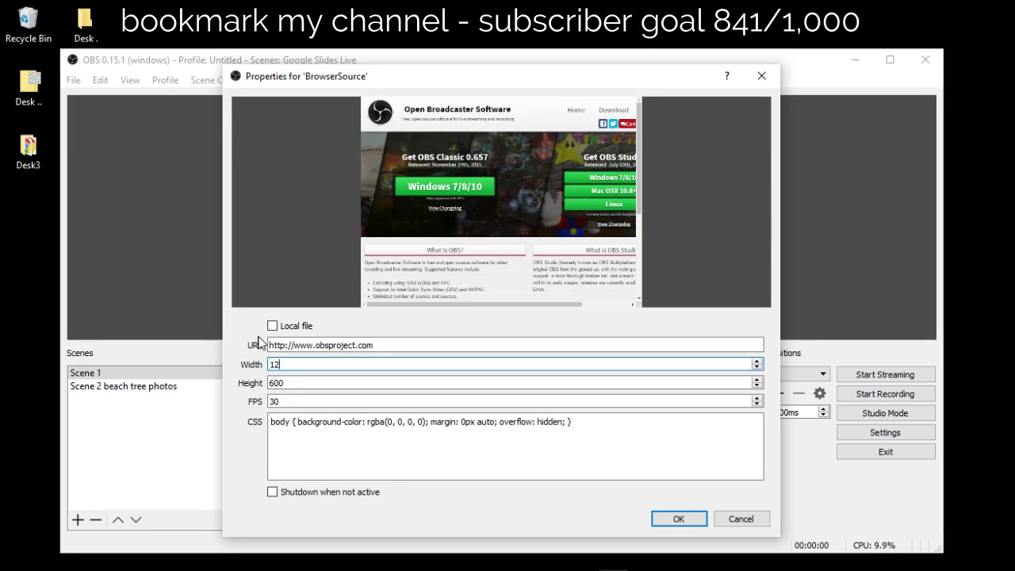
text(80)
key(Tab)
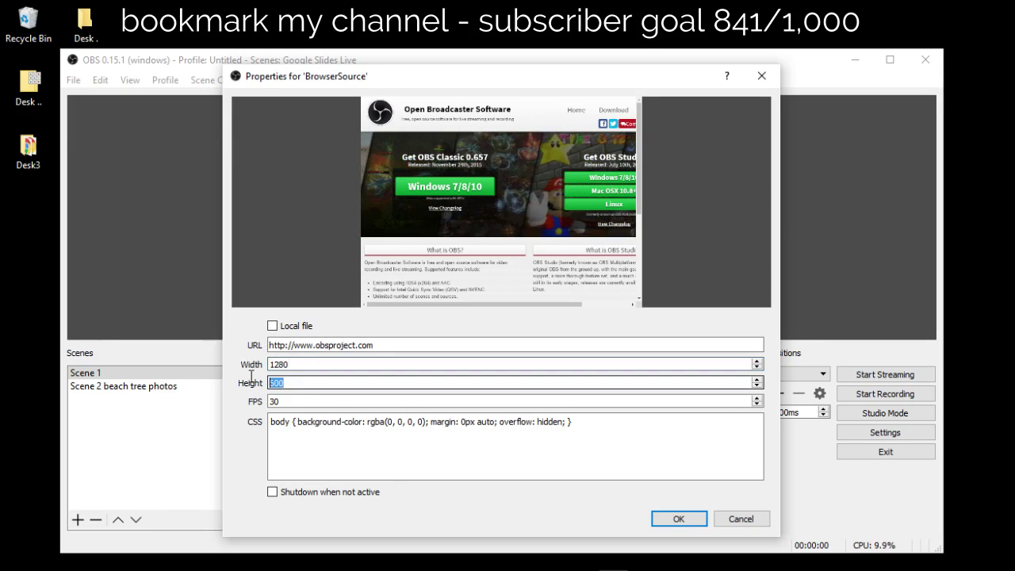
text(720)
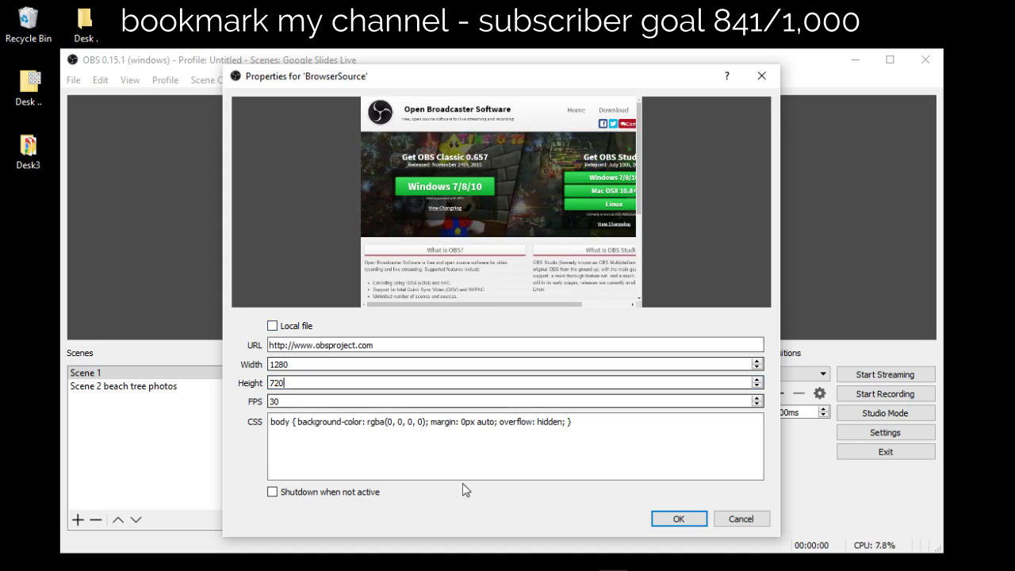
click(666, 523)
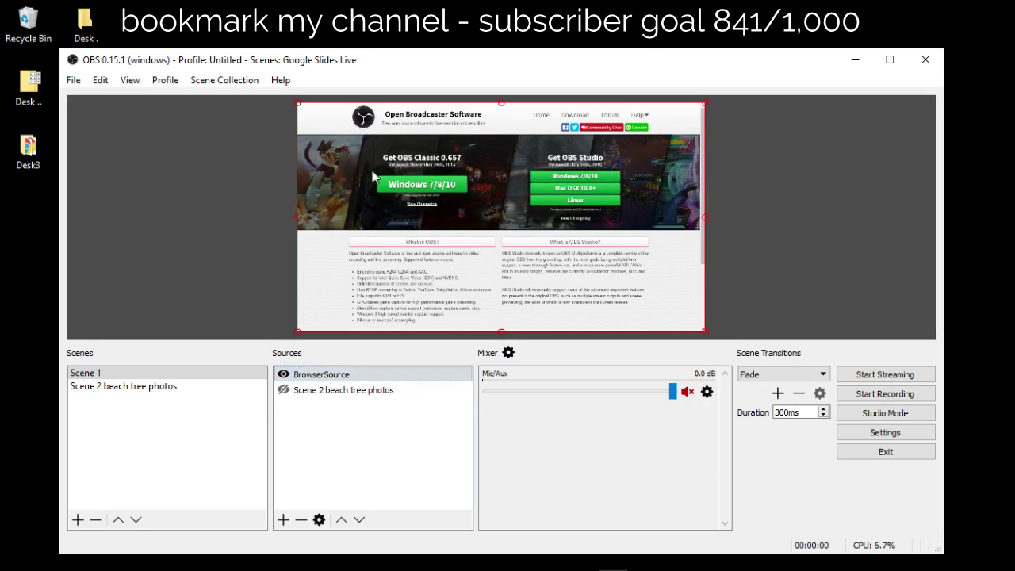
Scale the browser source past the canvas and shift it to show the Get OBS Studio buttons.
drag(313, 108, 182, 67)
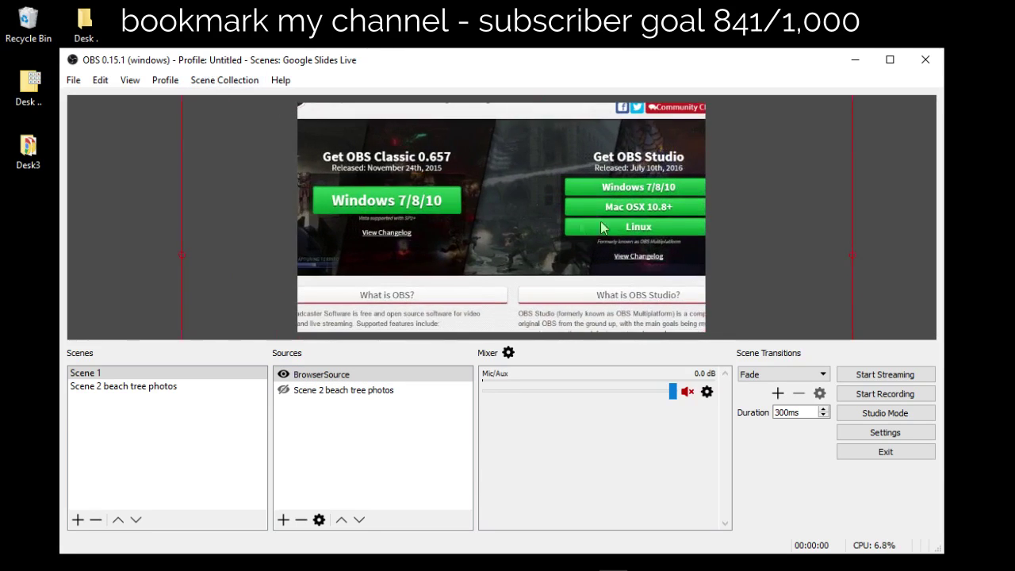
drag(597, 198, 479, 198)
mouse_move(552, 206)
mouse_down()
mouse_move(452, 216)
mouse_move(550, 208)
mouse_move(568, 197)
mouse_up()
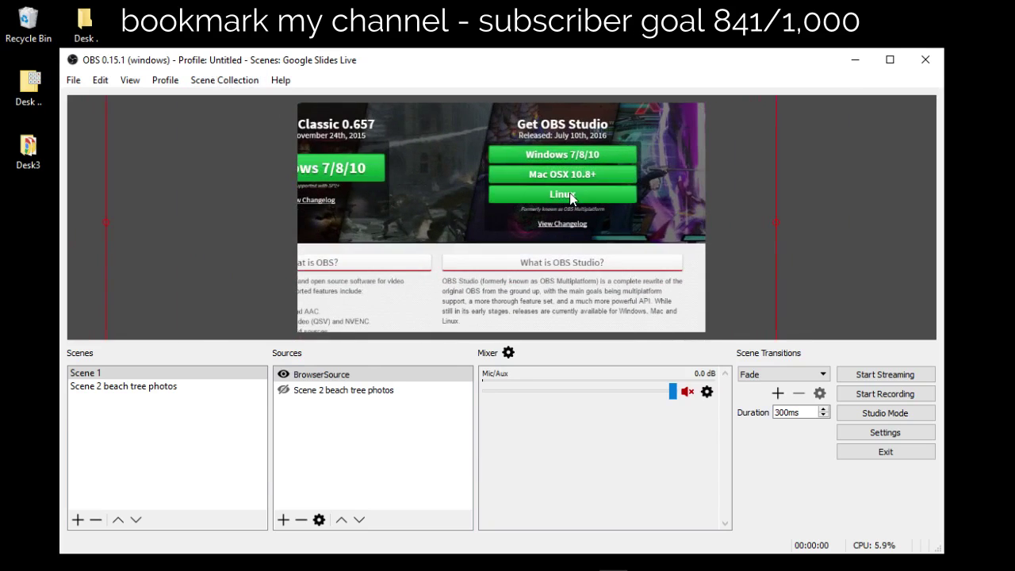